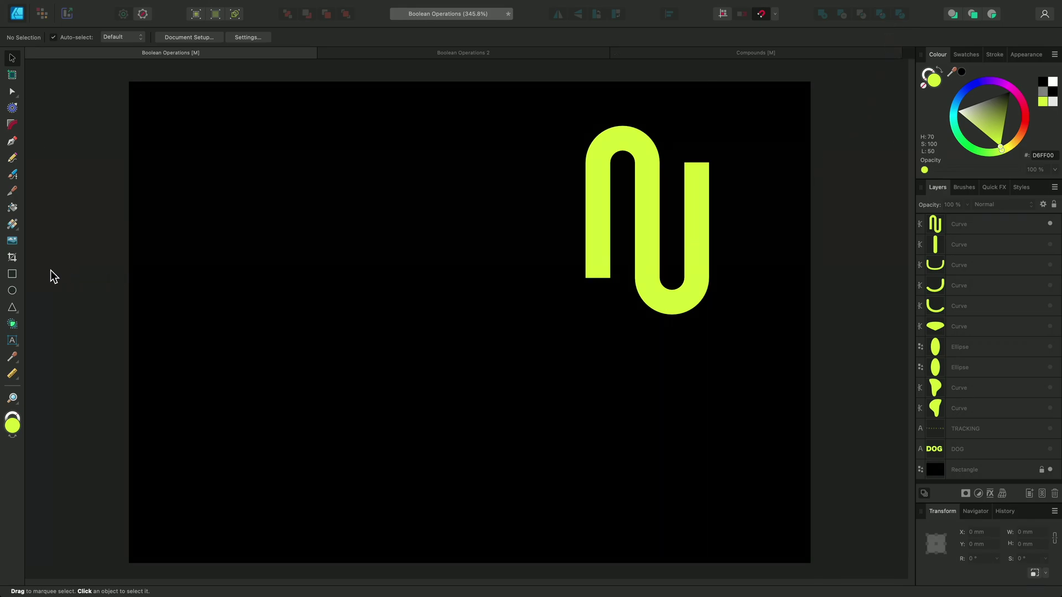
- Draw a tall yellow bar with a cyan outline on the artboard's left
key(m)
drag(204, 170, 236, 314)
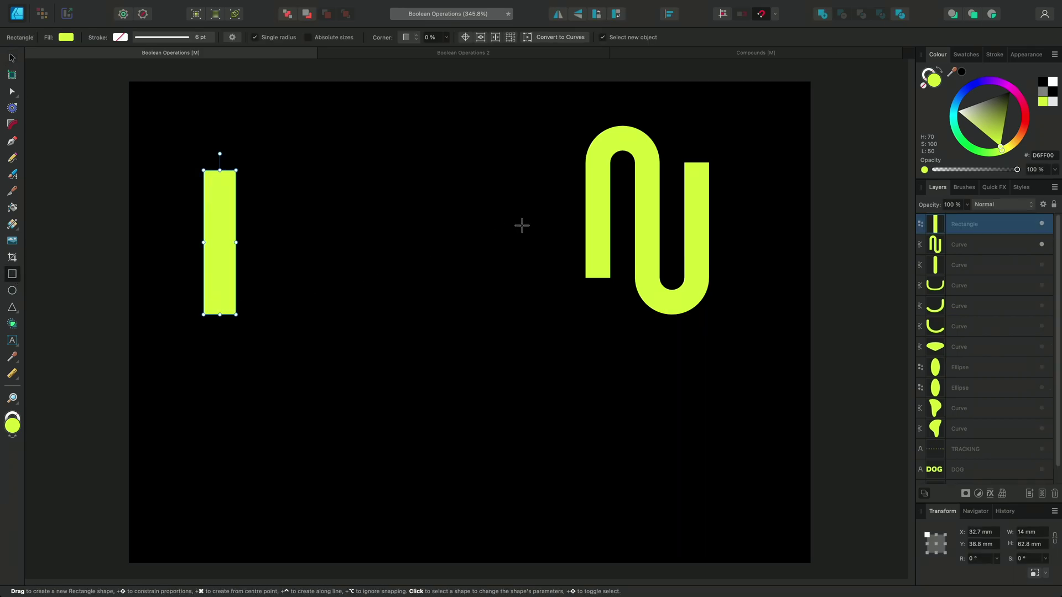
click(927, 73)
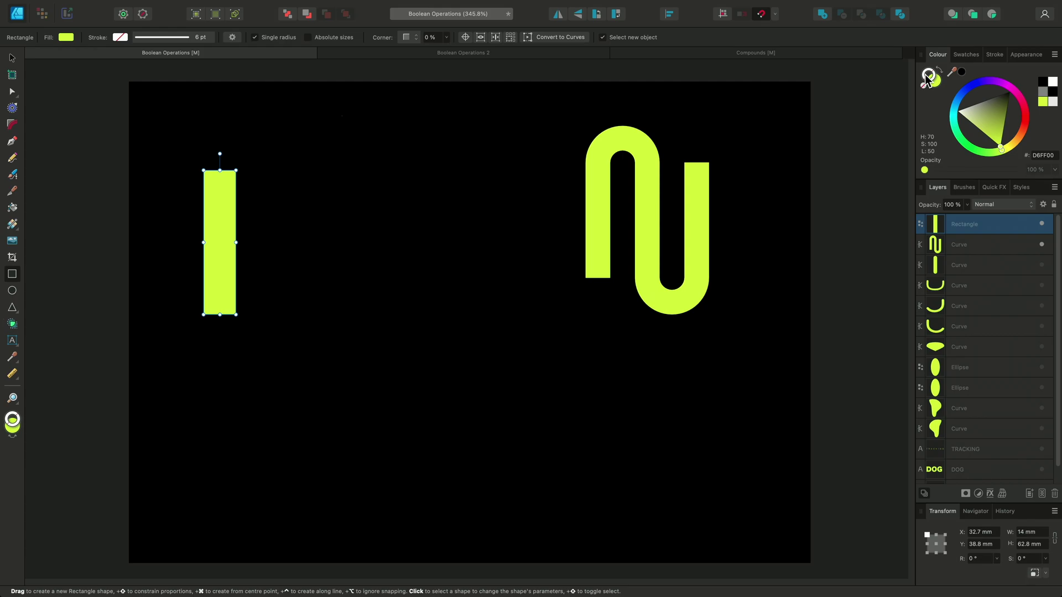
click(956, 116)
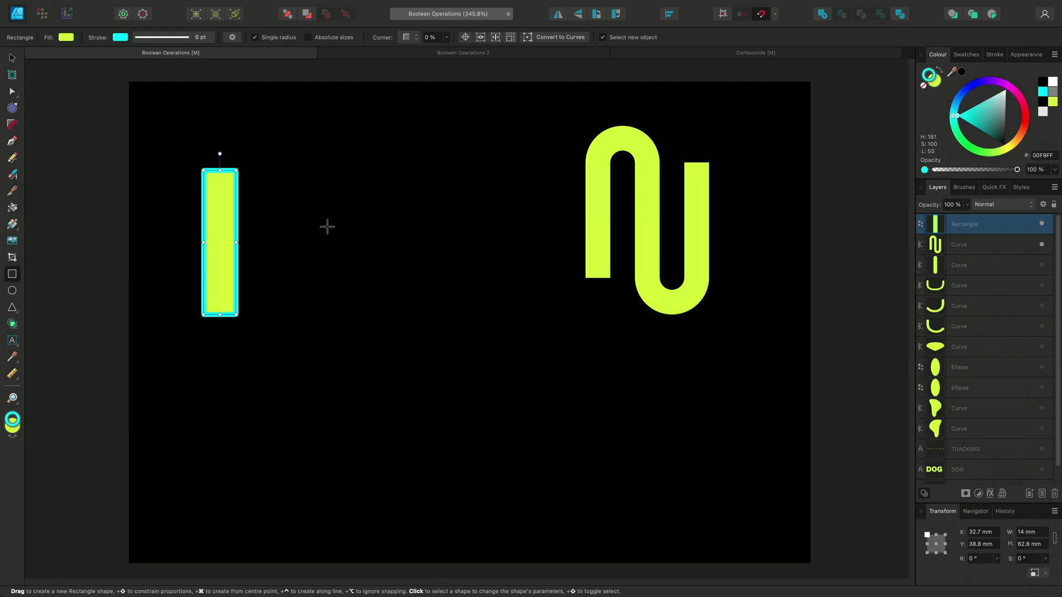
- Duplicate the bar twice, offsetting each copy by its width into three adjacent bars
key(super+j)
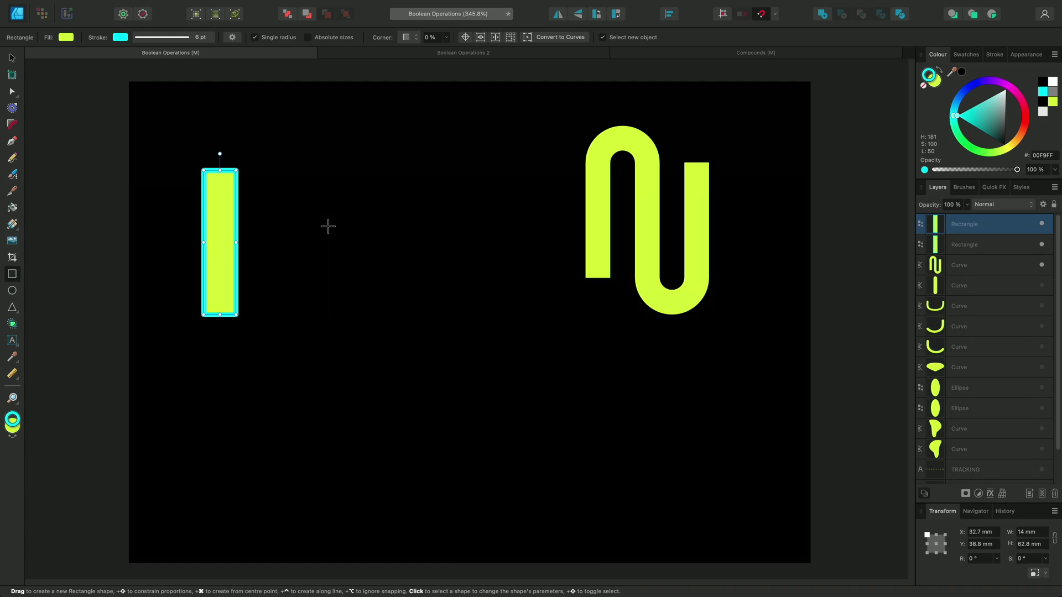
drag(234, 220, 266, 225)
key(ctrl+j)
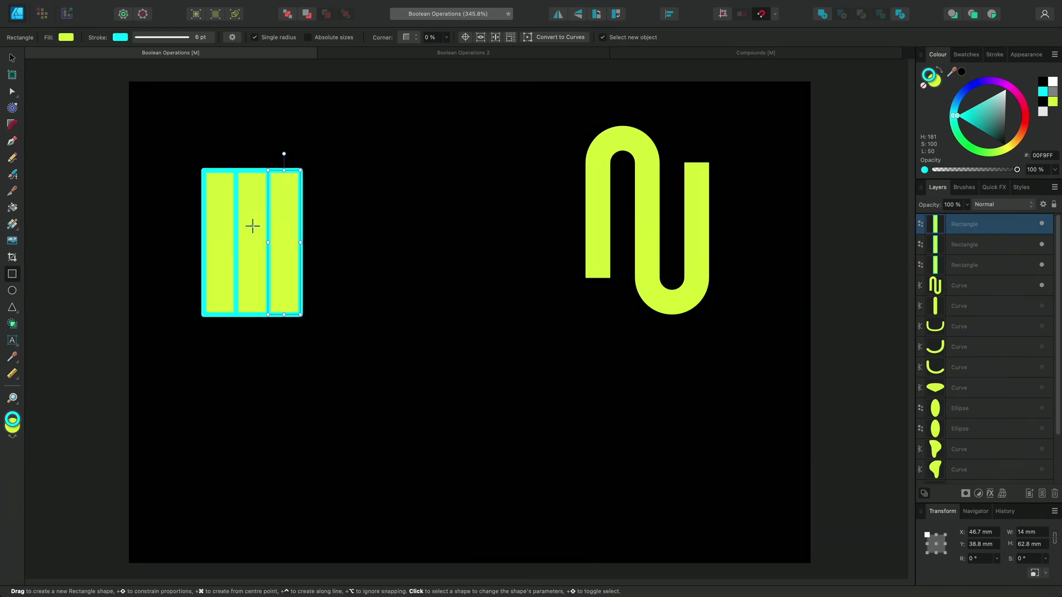
- Draw a 42.1 mm circle centred on the bars' top and a 14 mm circle at the same centre
click(11, 292)
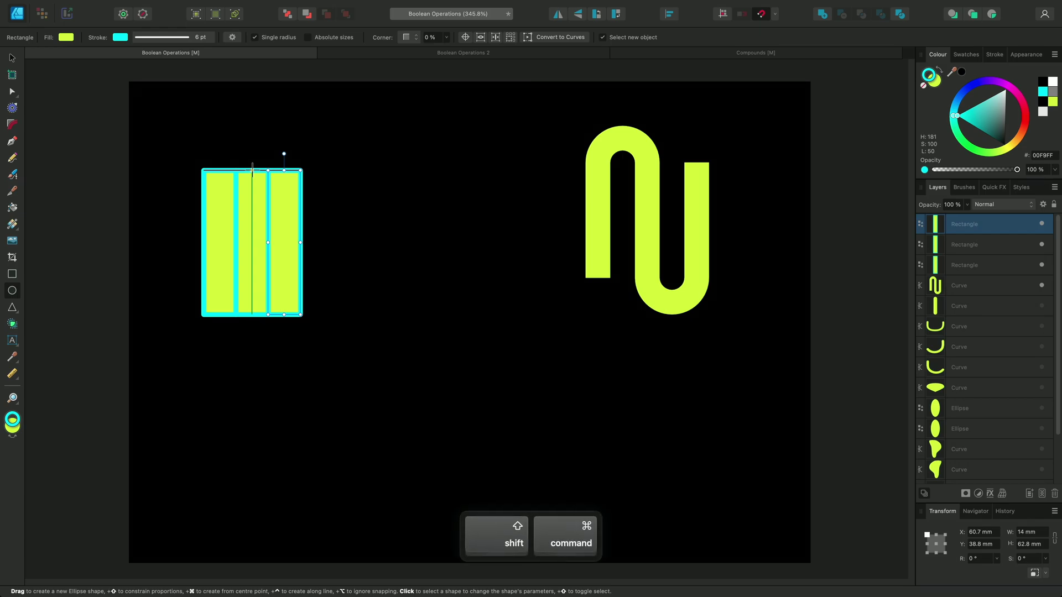
drag(253, 170, 348, 170)
key(shift)
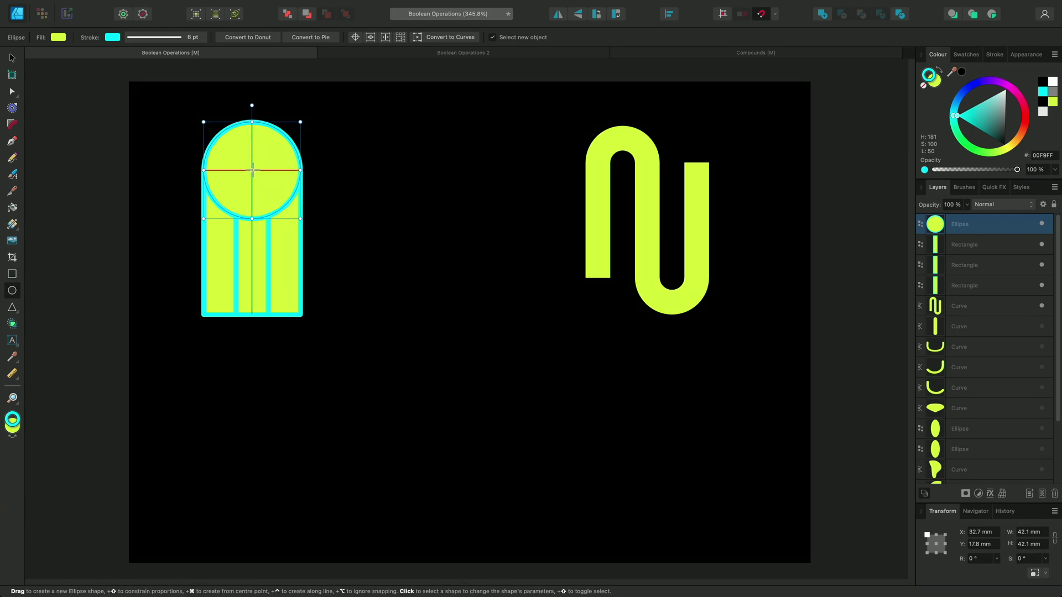
drag(252, 170, 278, 169)
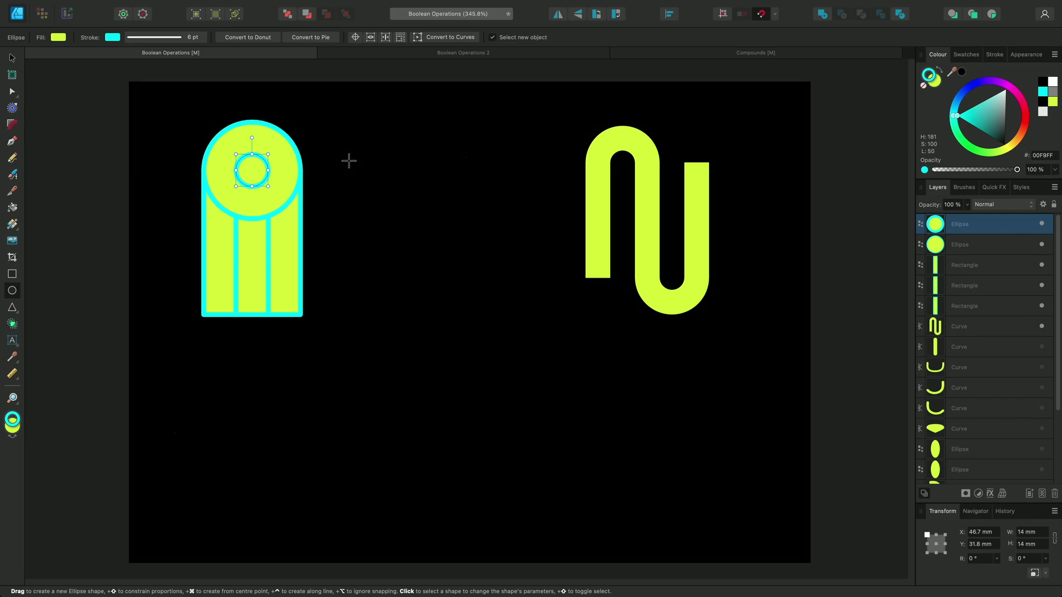
- Add the left bar, right bar and big circle together into one 42.1 × 83.8 mm arch curve
key(v)
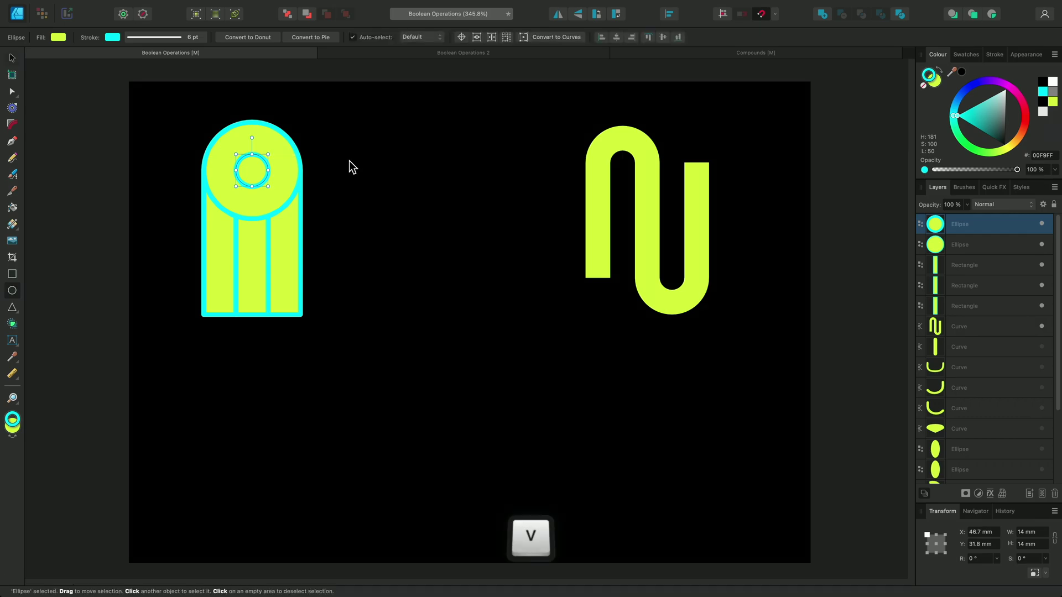
click(221, 228)
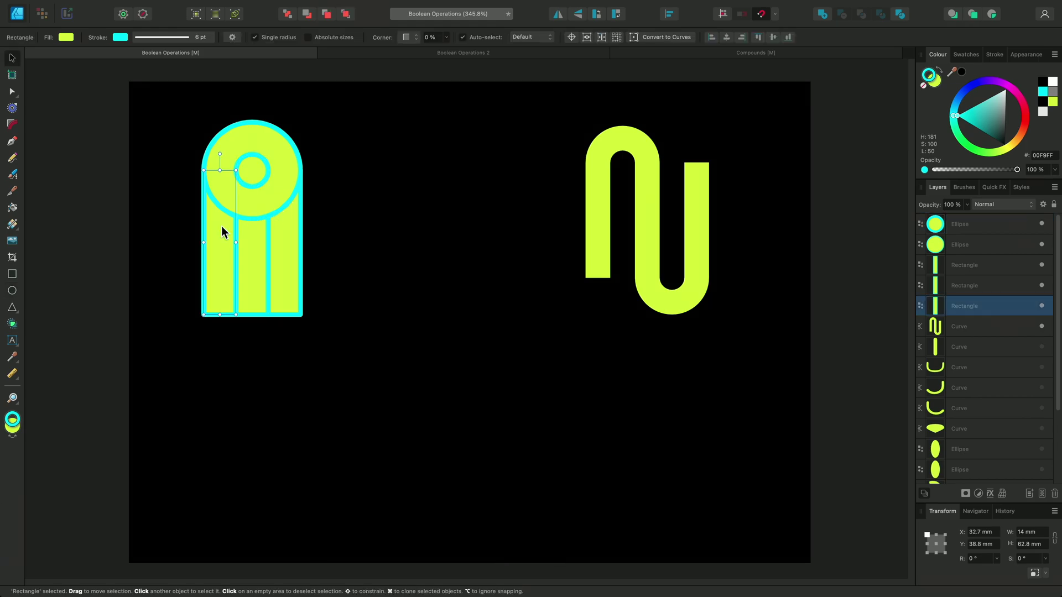
shift+click(283, 229)
shift+click(282, 154)
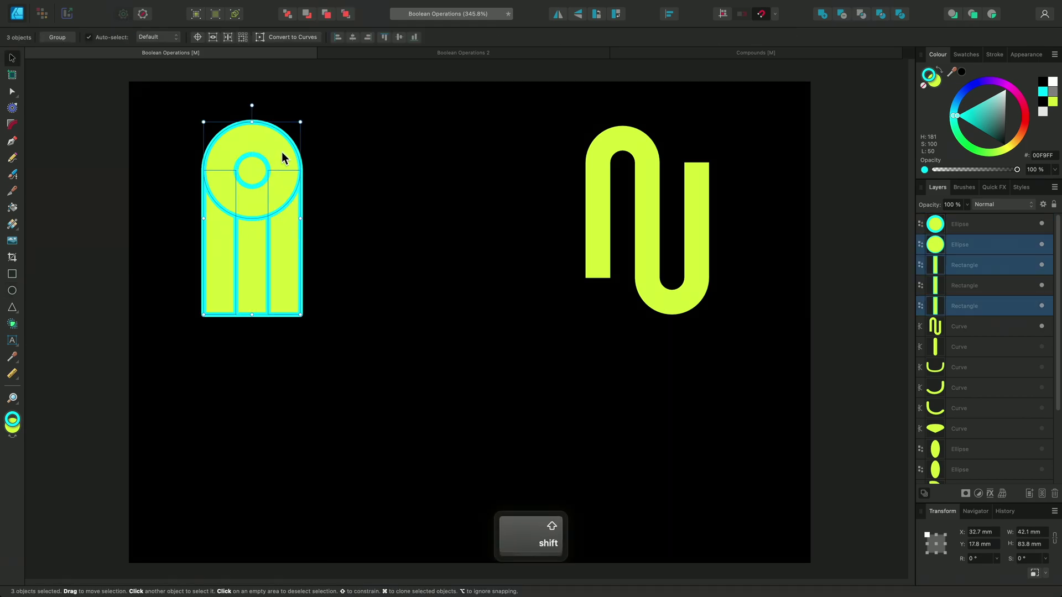
click(821, 18)
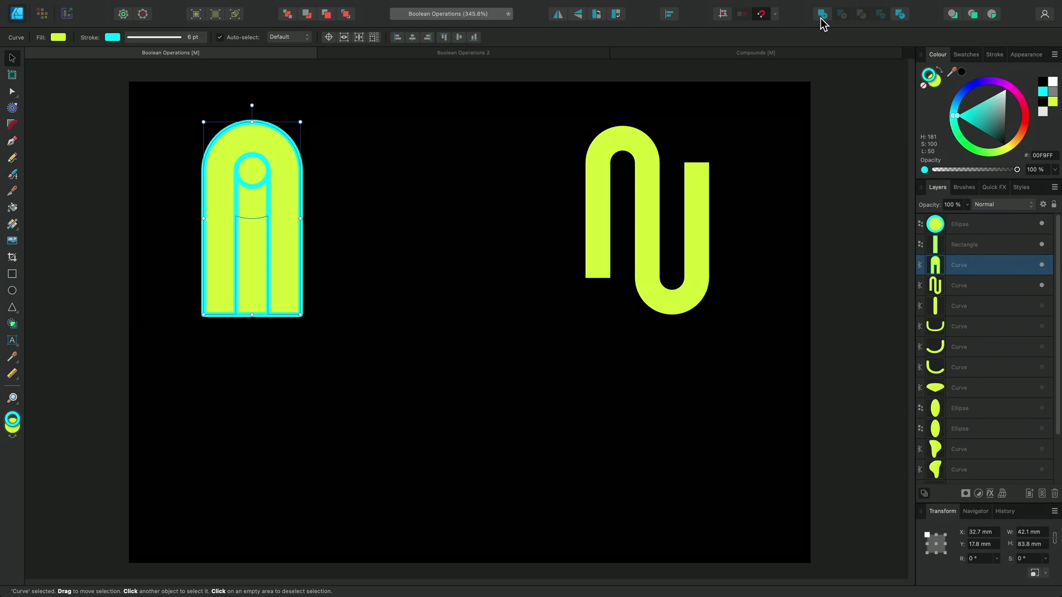
alt+click(938, 265)
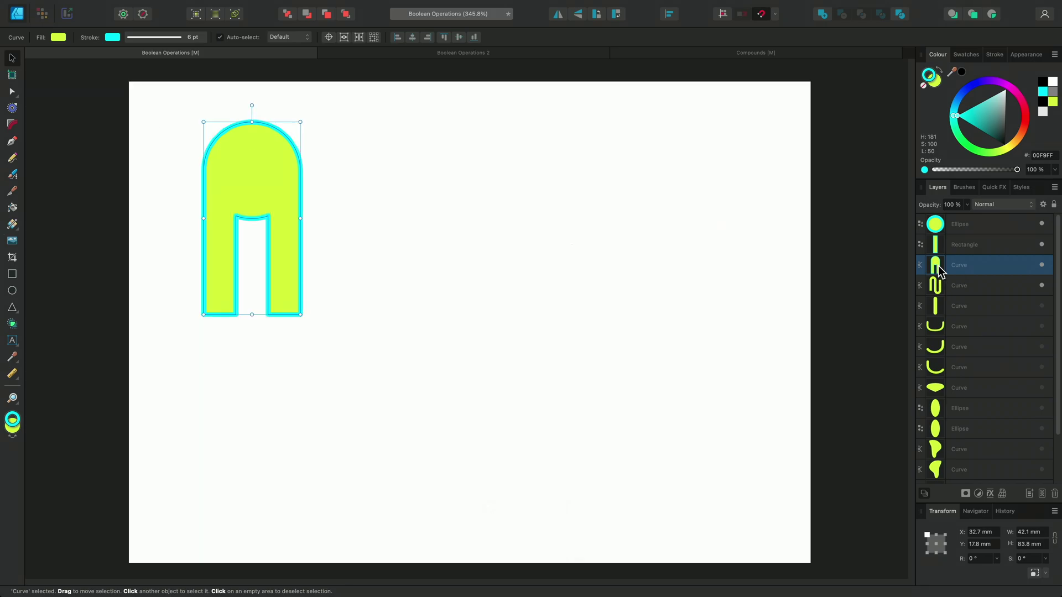
alt+click(938, 266)
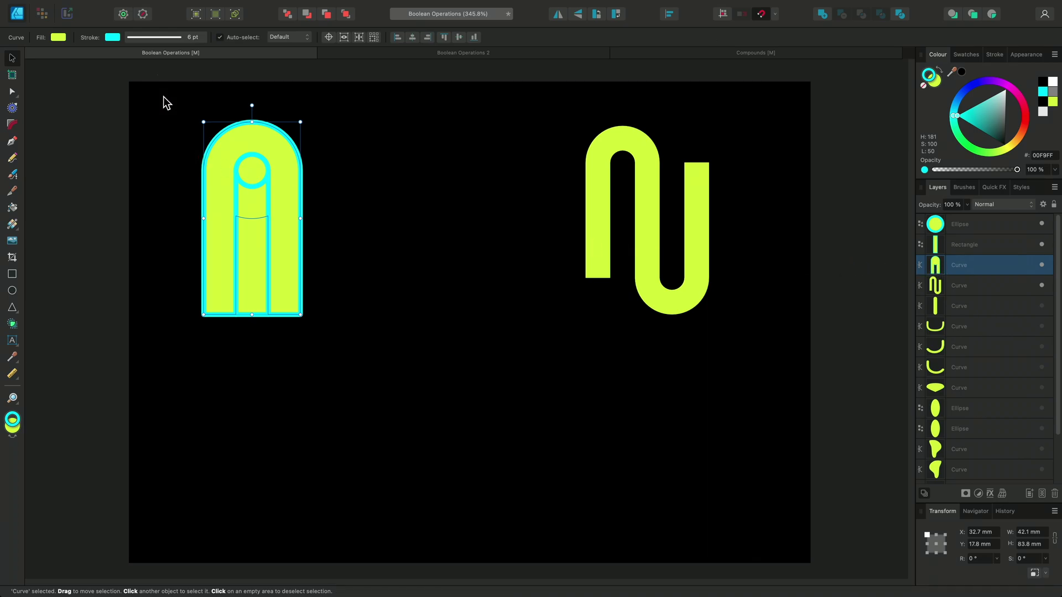
- Subtract the small circle and middle bar from the arch, leaving a hollow upside-down U
drag(162, 97, 355, 340)
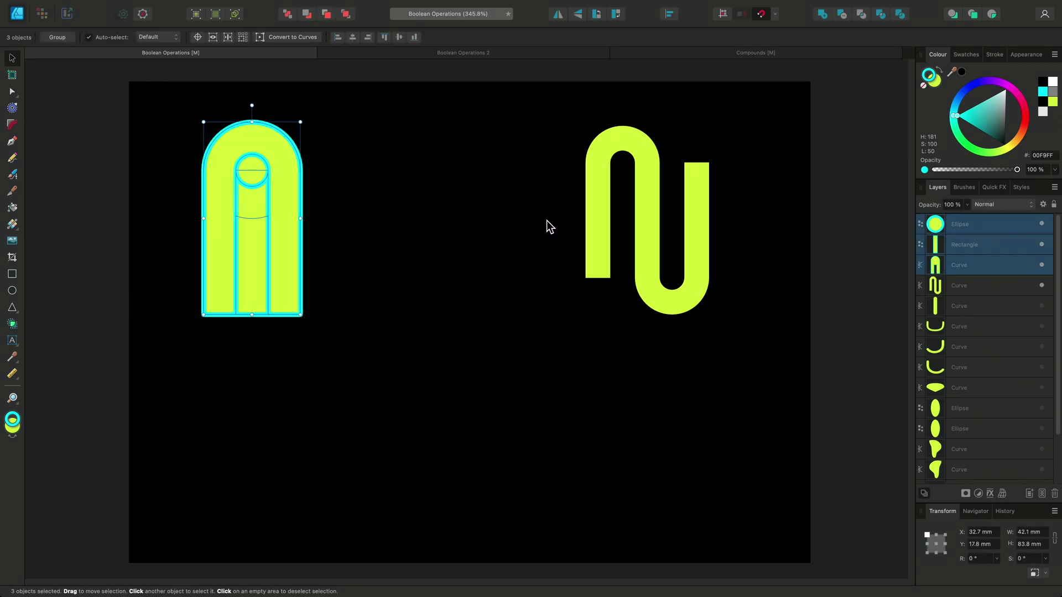
click(842, 16)
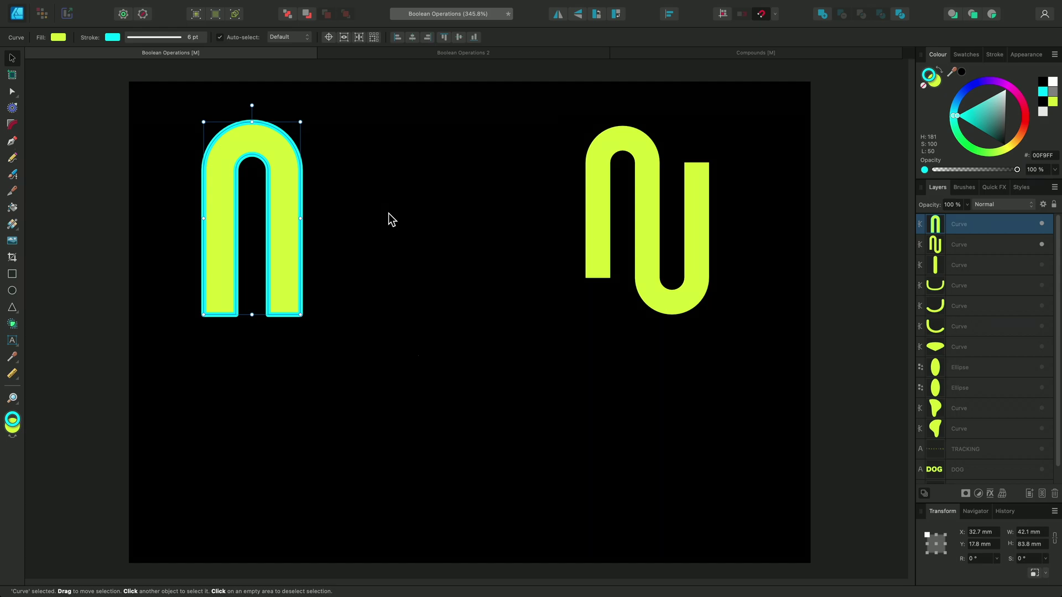
- Remove the arch's outline and Add it with a vertically flipped, offset copy into an N curve
click(924, 87)
key(super+j)
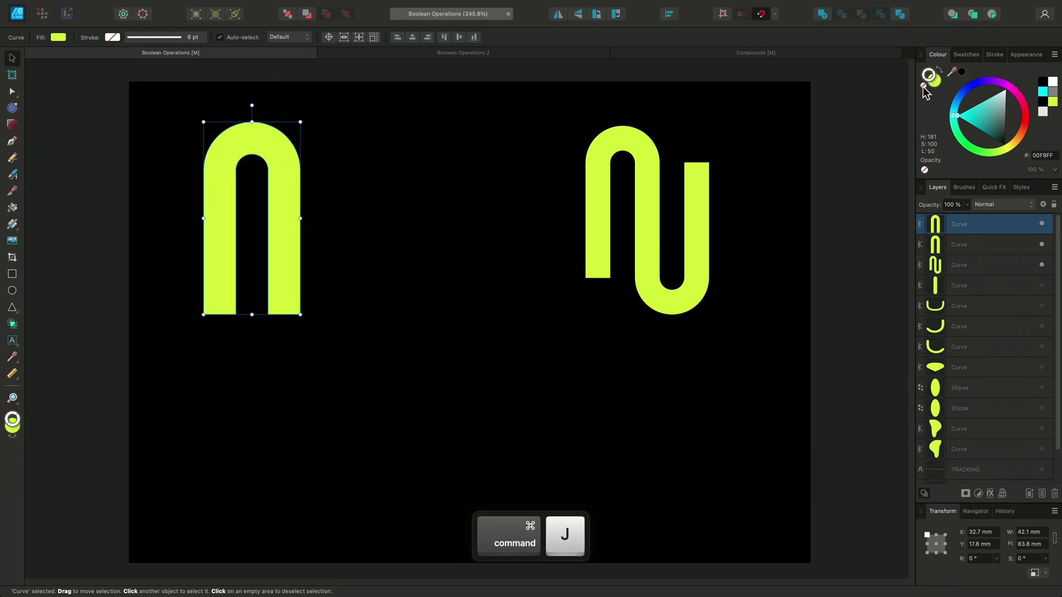
click(578, 17)
drag(290, 174, 353, 225)
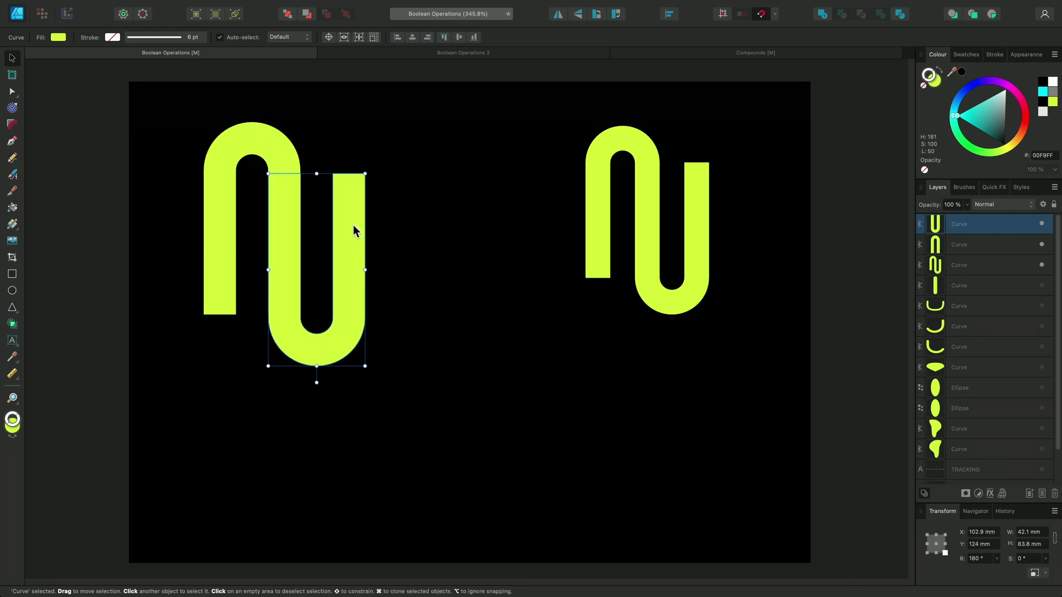
shift+click(275, 147)
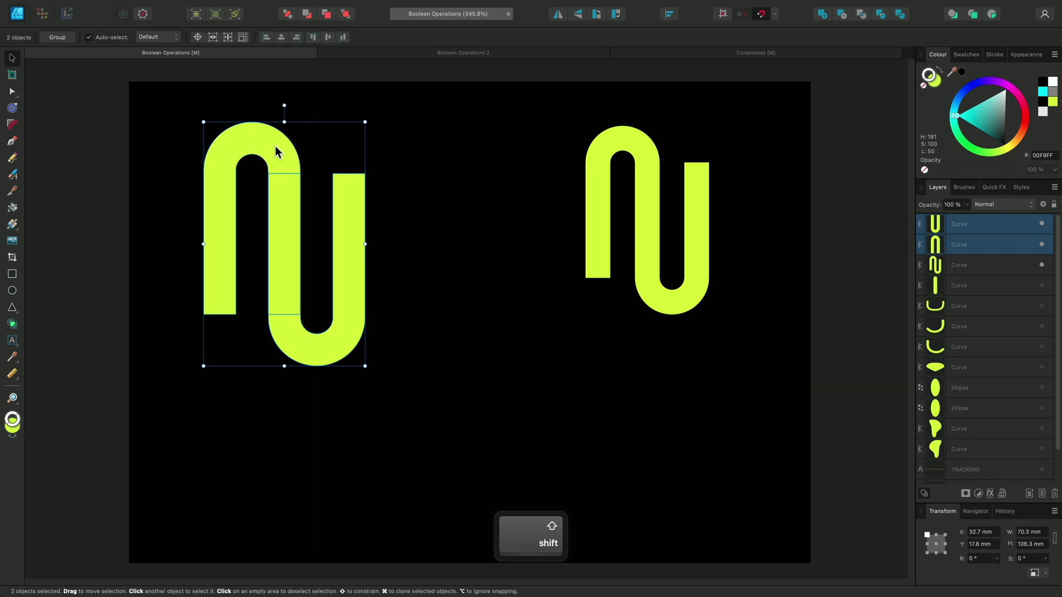
click(822, 18)
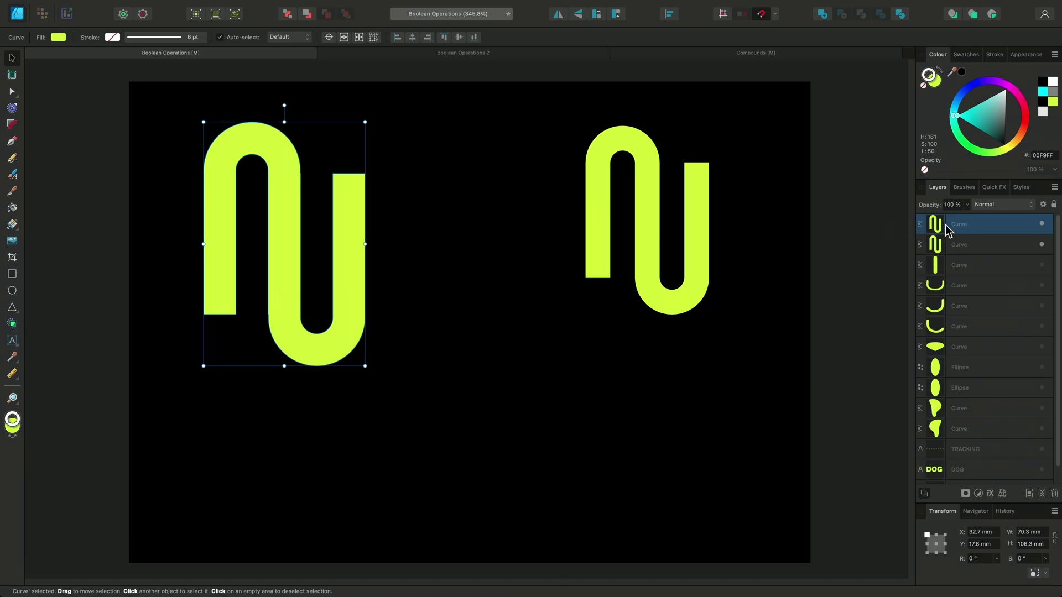
- Hide both N curves and show the dog face and DOG TRACKING layers
click(1042, 224)
click(1042, 244)
drag(1041, 264, 1048, 479)
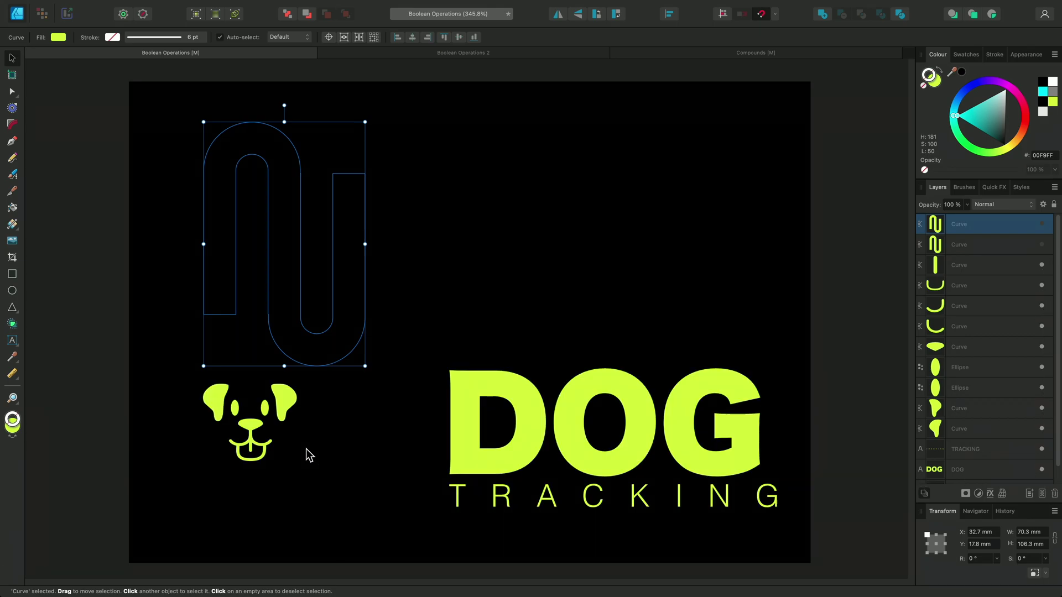
- Select all nine dog face pieces and Add them into a single curve
click(293, 438)
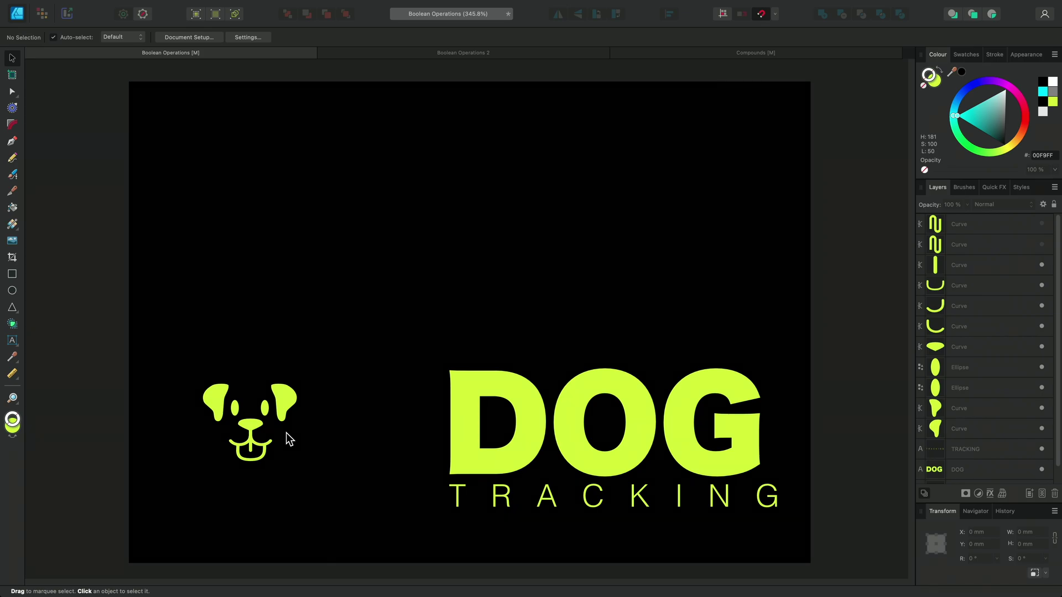
drag(178, 359, 330, 476)
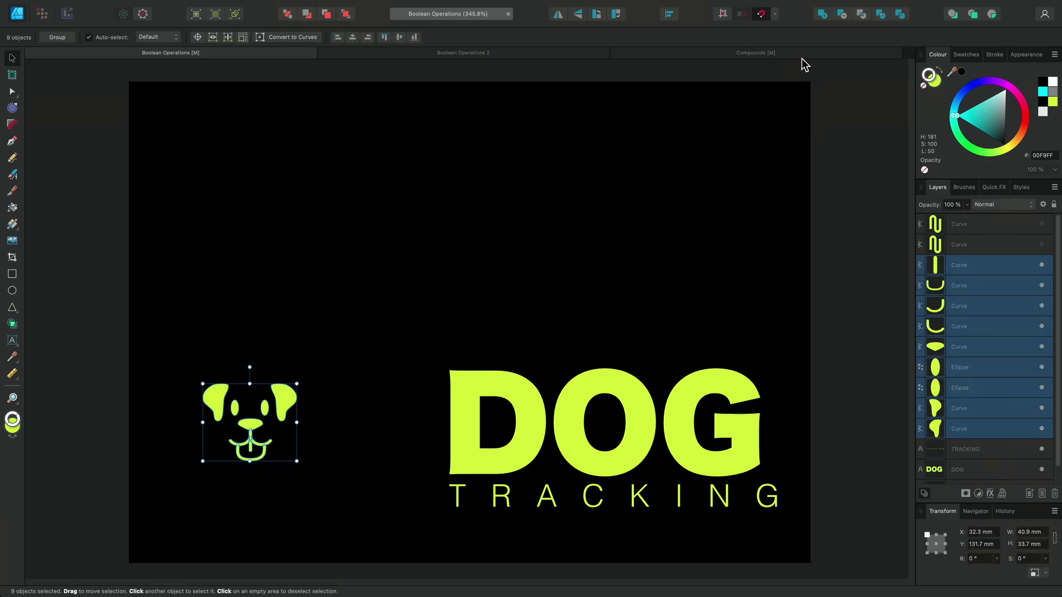
click(819, 16)
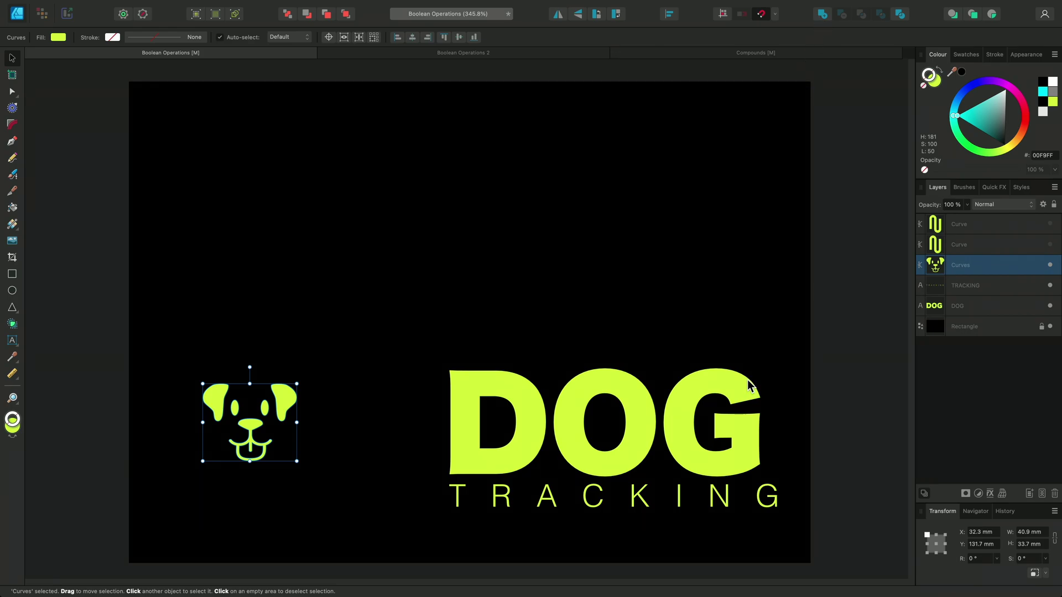
- Convert the DOG text to curves and delete the O's inner hole to make it solid
click(746, 436)
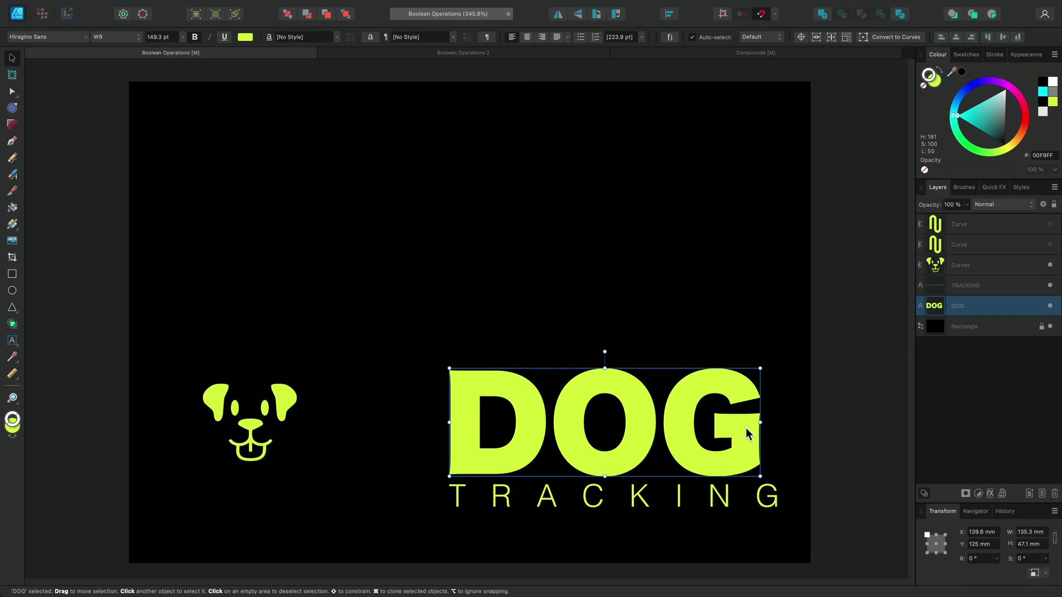
click(890, 37)
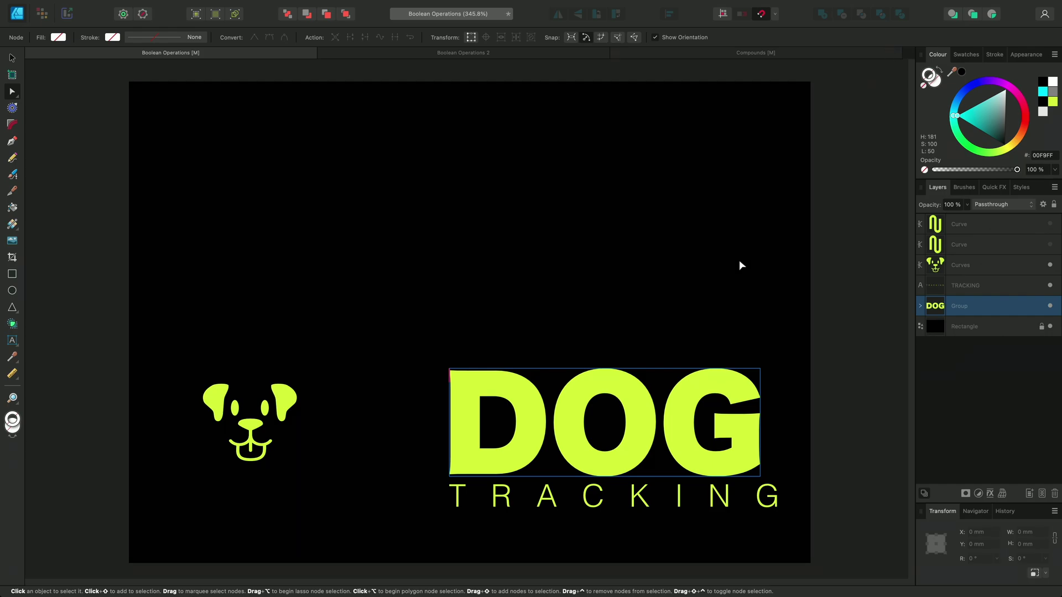
click(566, 388)
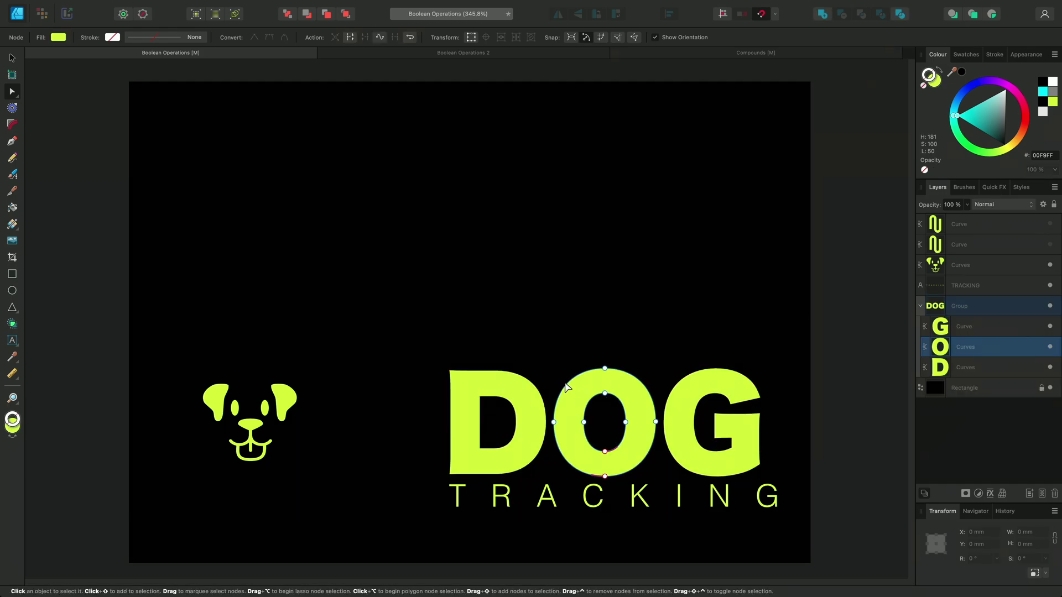
drag(567, 388, 643, 462)
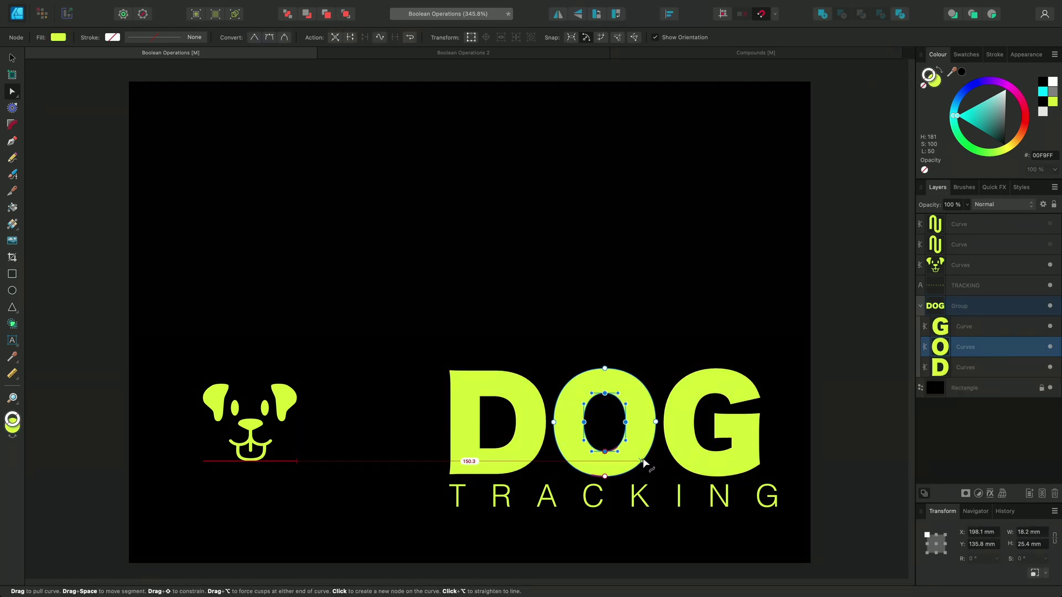
key(Delete)
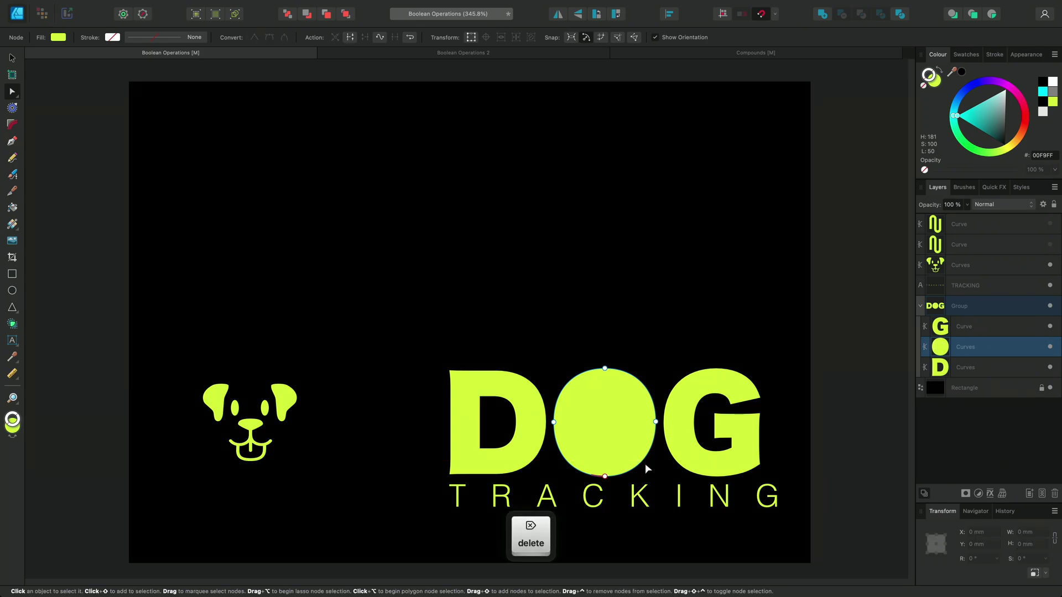
- Move the dog face onto the O and subtract it, cutting the face into the letter
key(v)
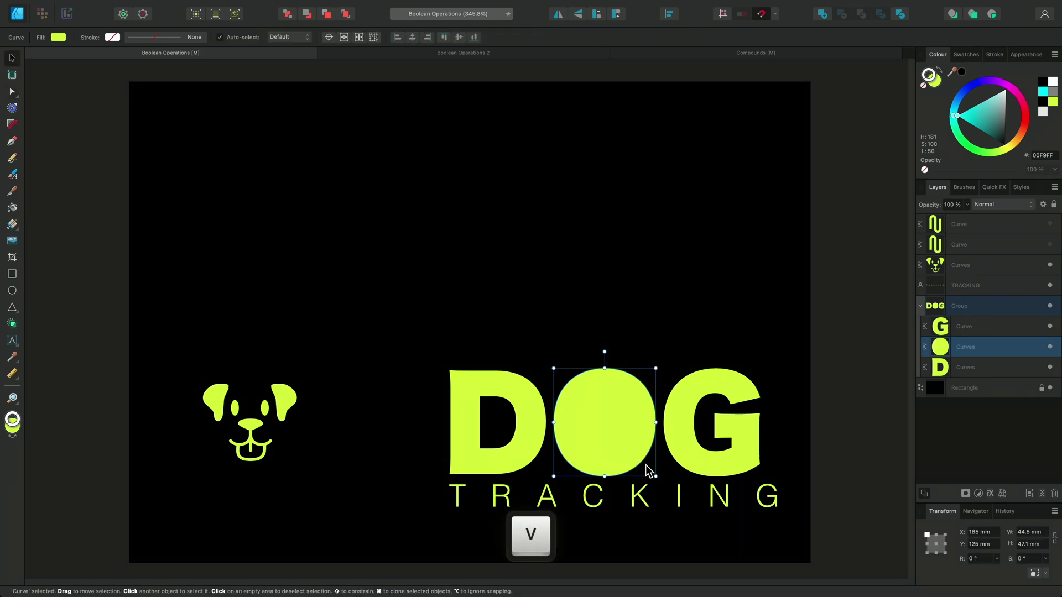
click(294, 395)
drag(293, 397, 643, 407)
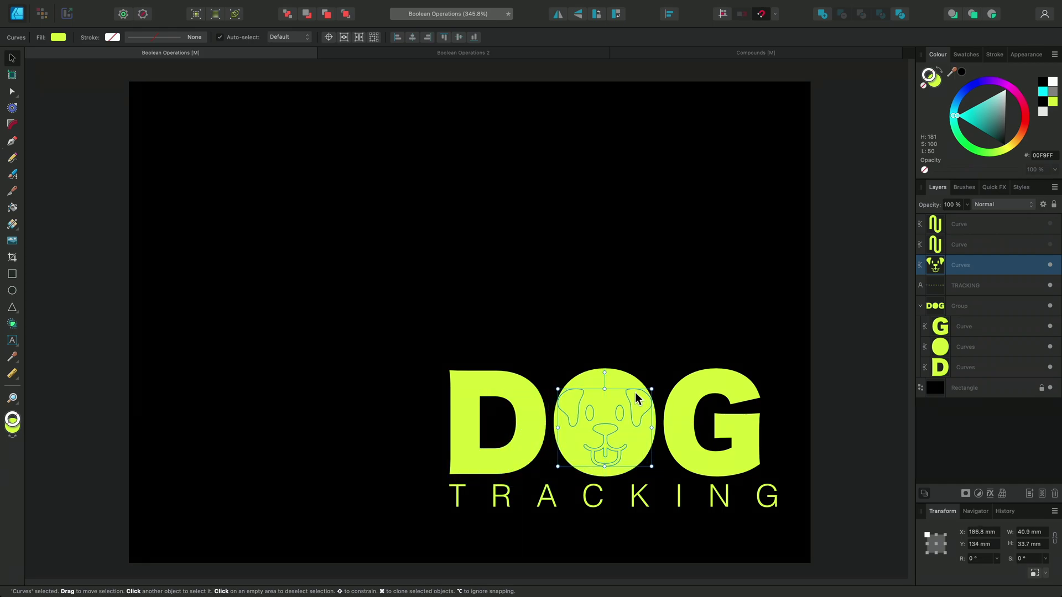
key(super)
super+click(975, 348)
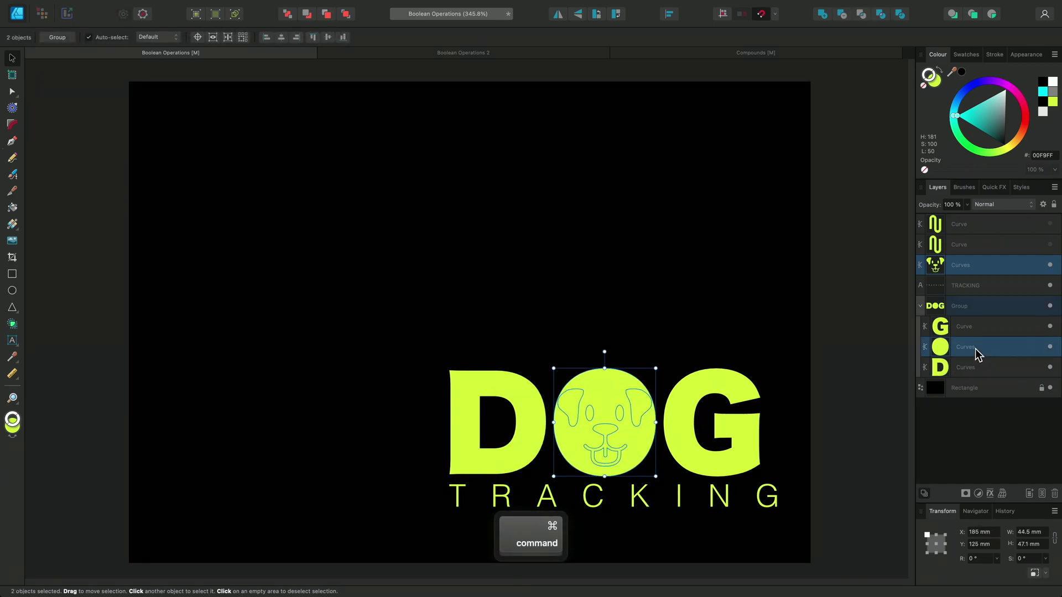
click(842, 15)
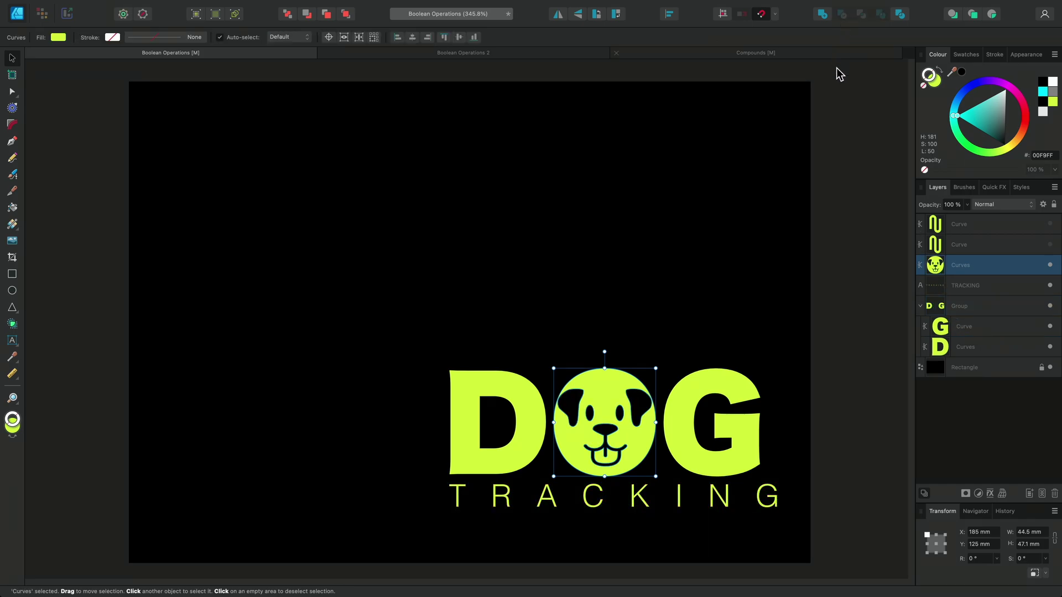
click(686, 342)
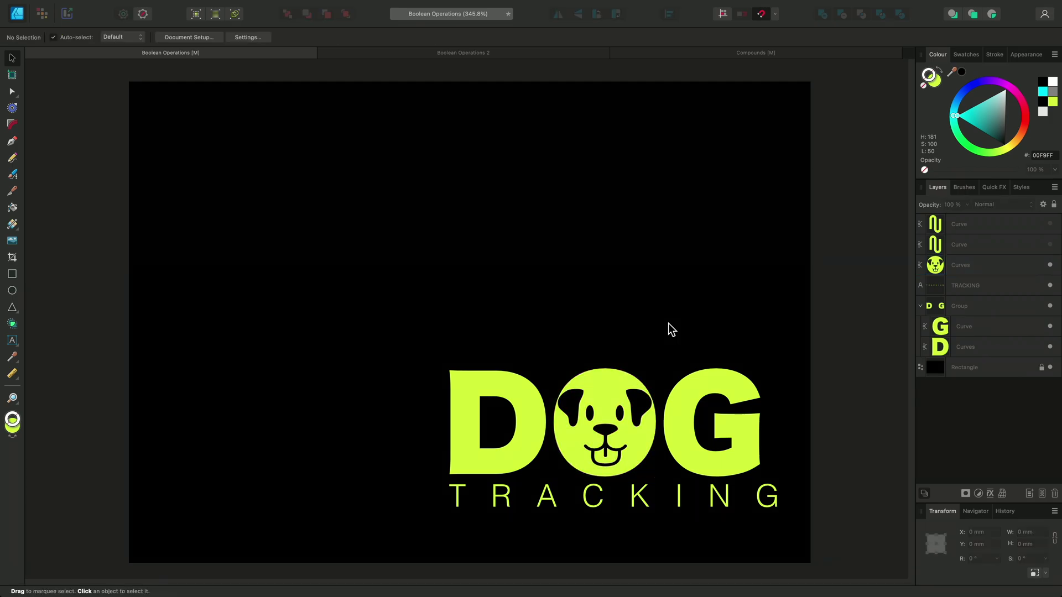
- In Boolean Operations 2, intersect two overlapping circles into an almond eye on the middle face
click(507, 53)
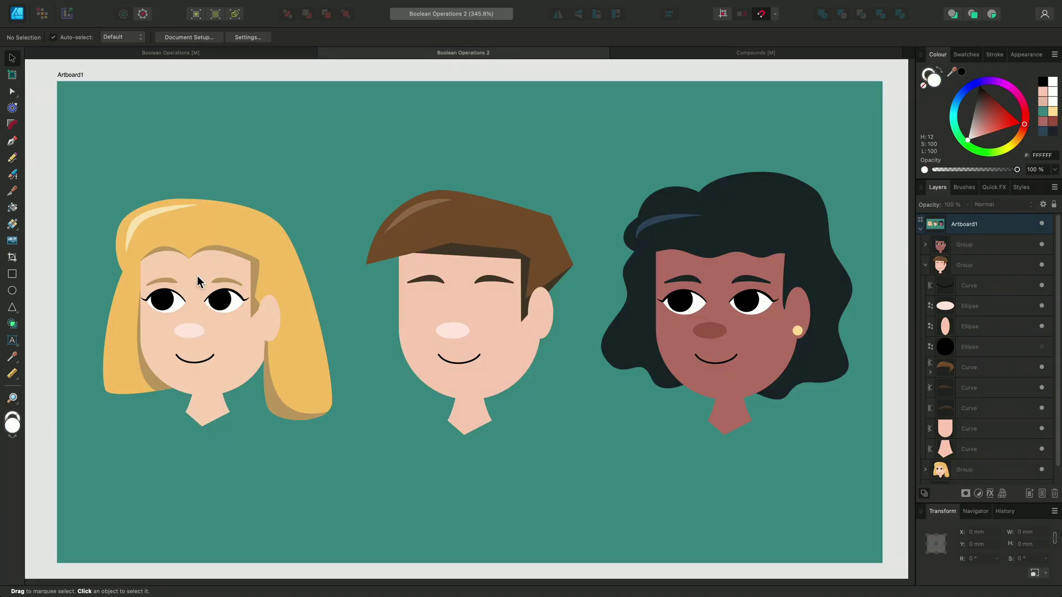
click(13, 291)
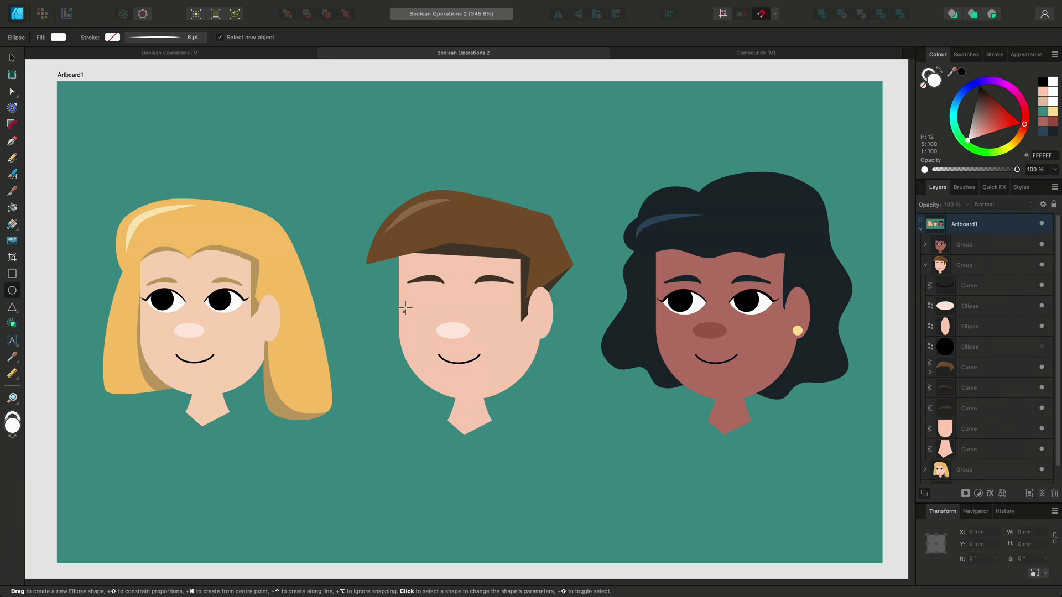
drag(410, 291, 447, 330)
drag(410, 272, 429, 294)
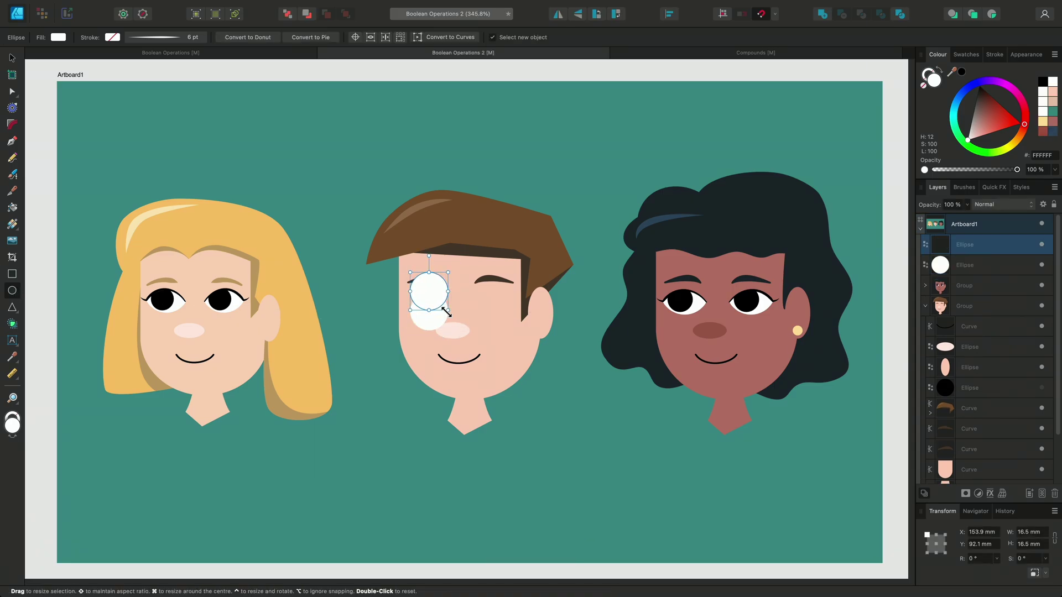
key(v)
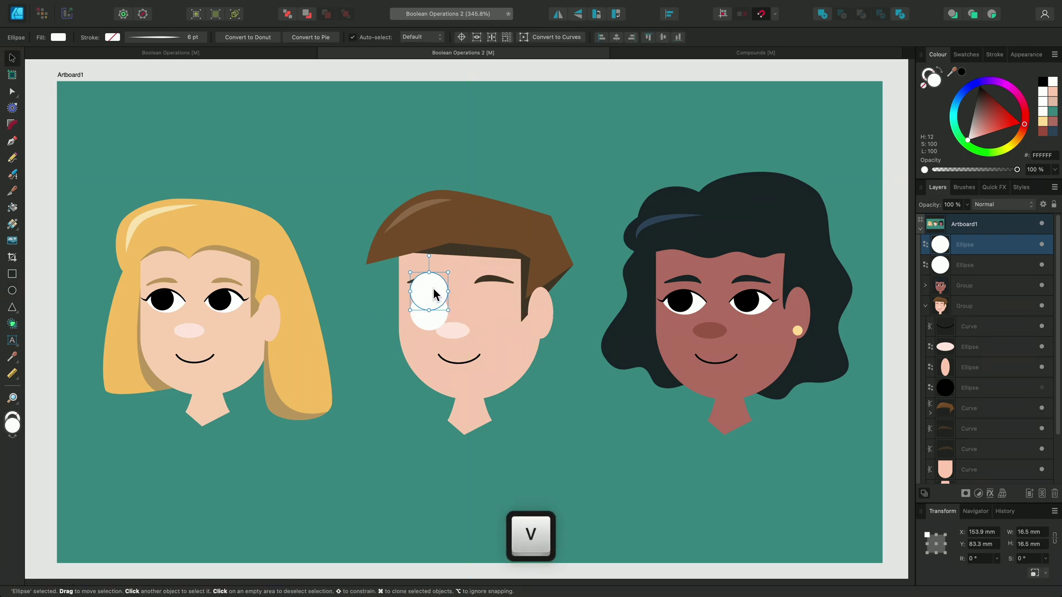
drag(434, 297, 434, 300)
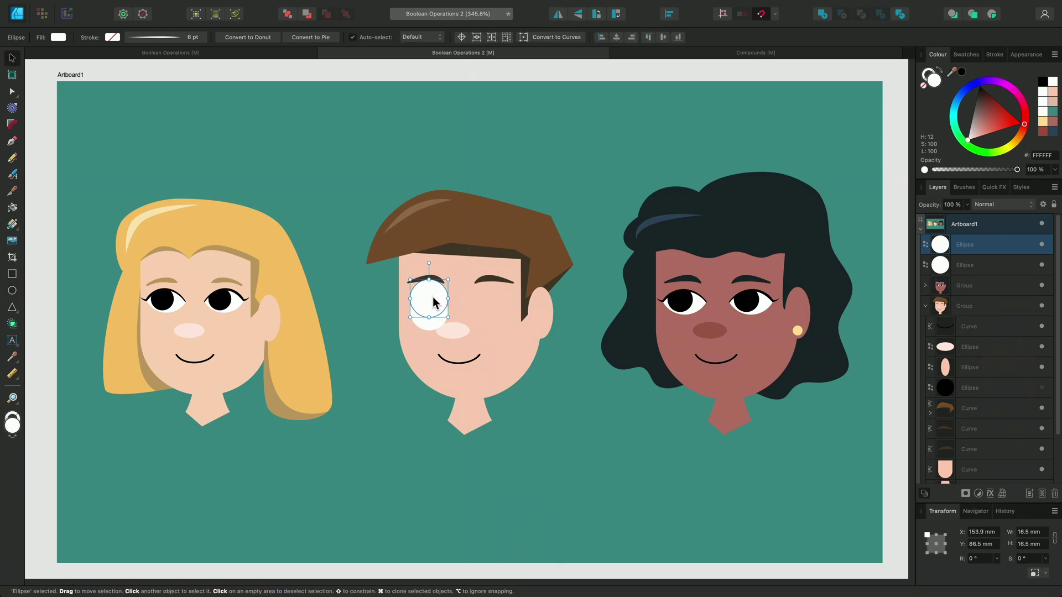
shift+click(427, 325)
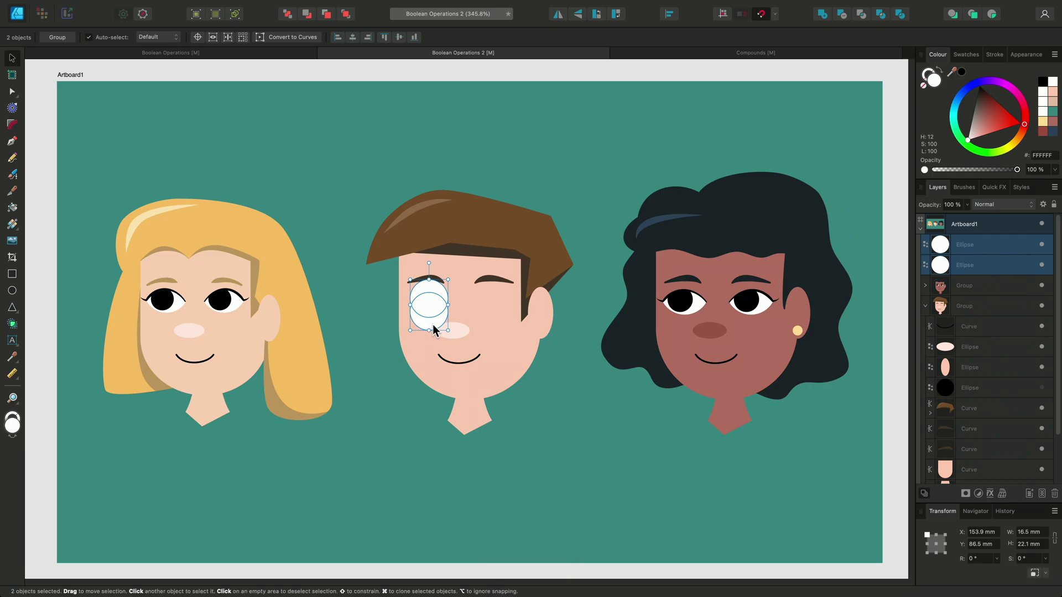
click(861, 15)
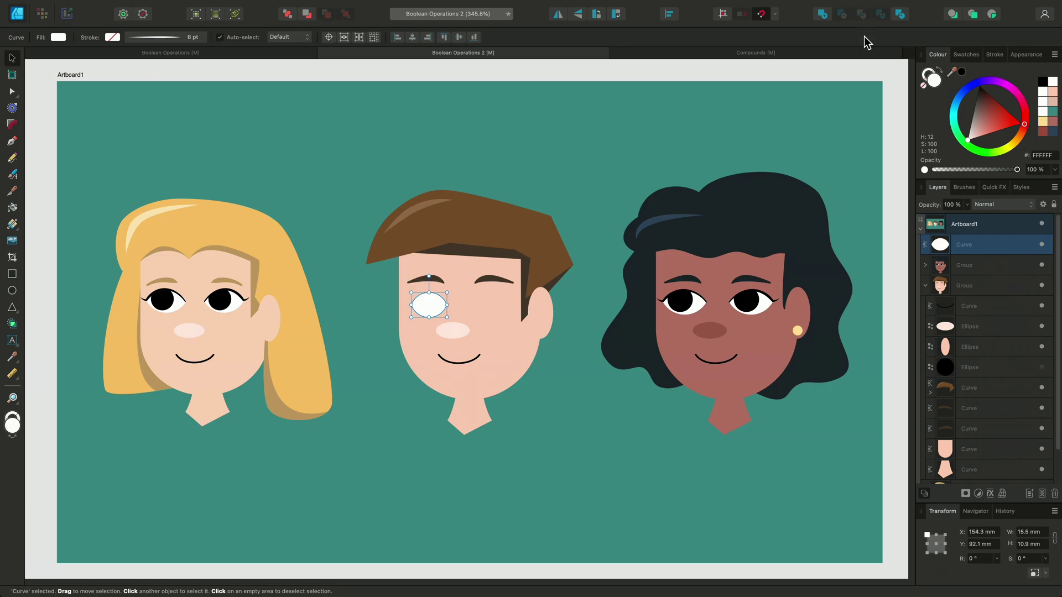
- Place the black pupil inside the eye, then duplicate the eye to the right position
click(1042, 368)
drag(1014, 367, 1014, 245)
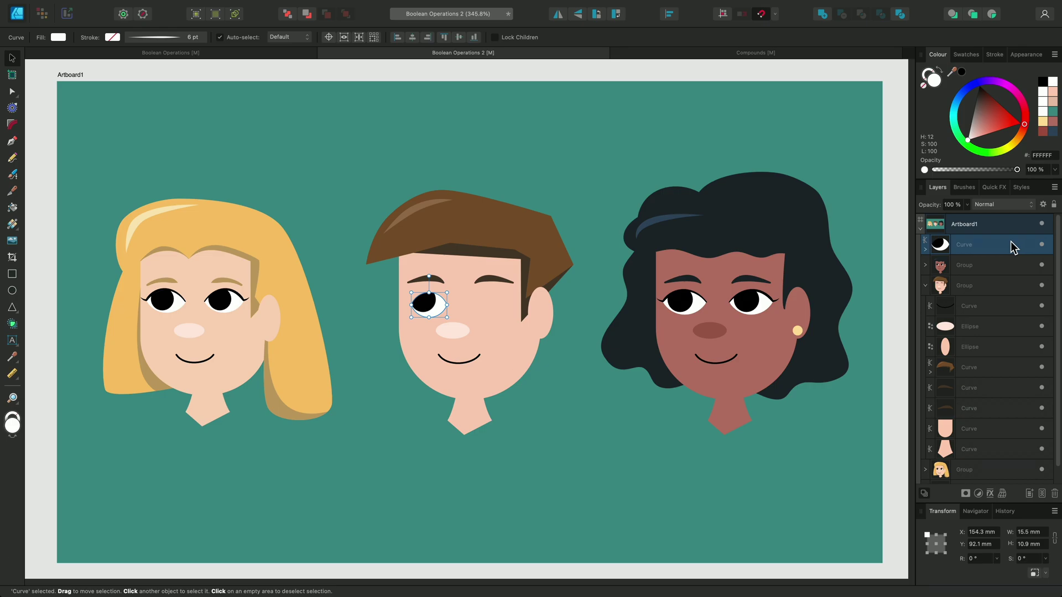
key(super+j)
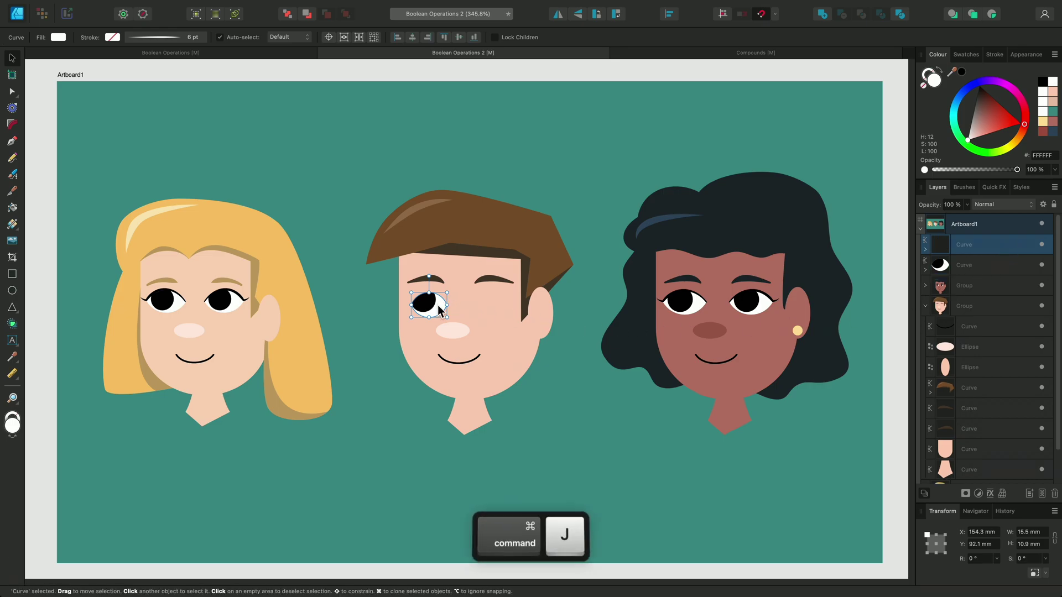
drag(437, 304, 500, 304)
- Xor two white rectangles under the middle face's neck and rotate them 43° into a diamond collar
click(572, 297)
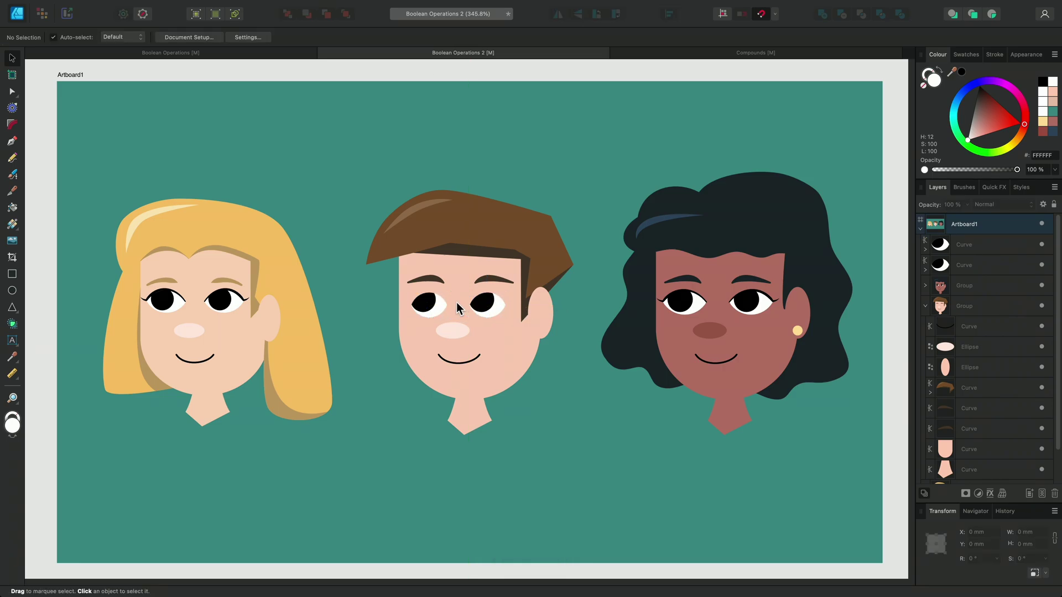
click(12, 273)
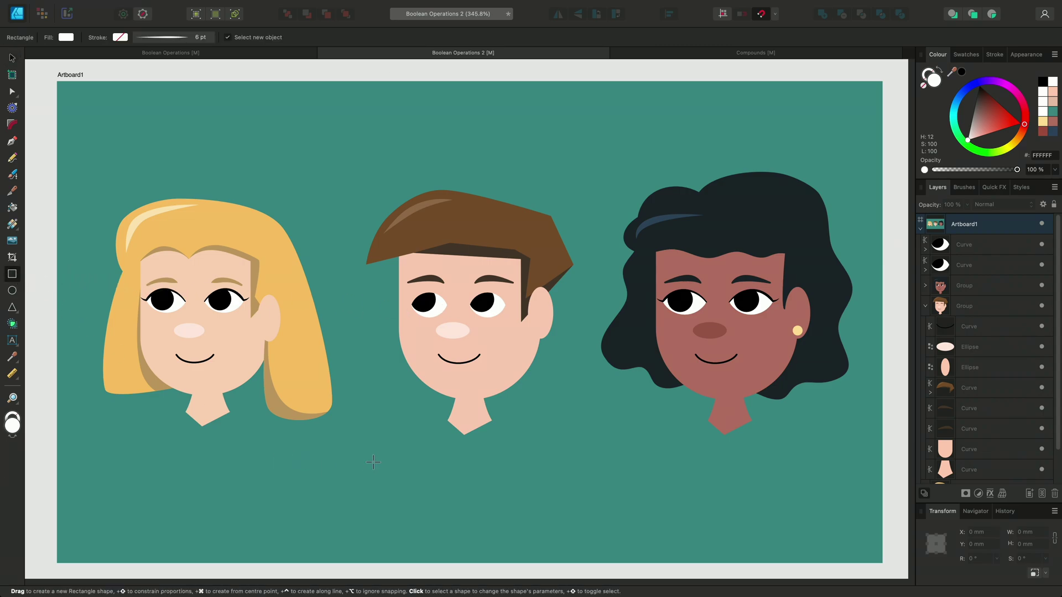
drag(379, 419, 380, 459)
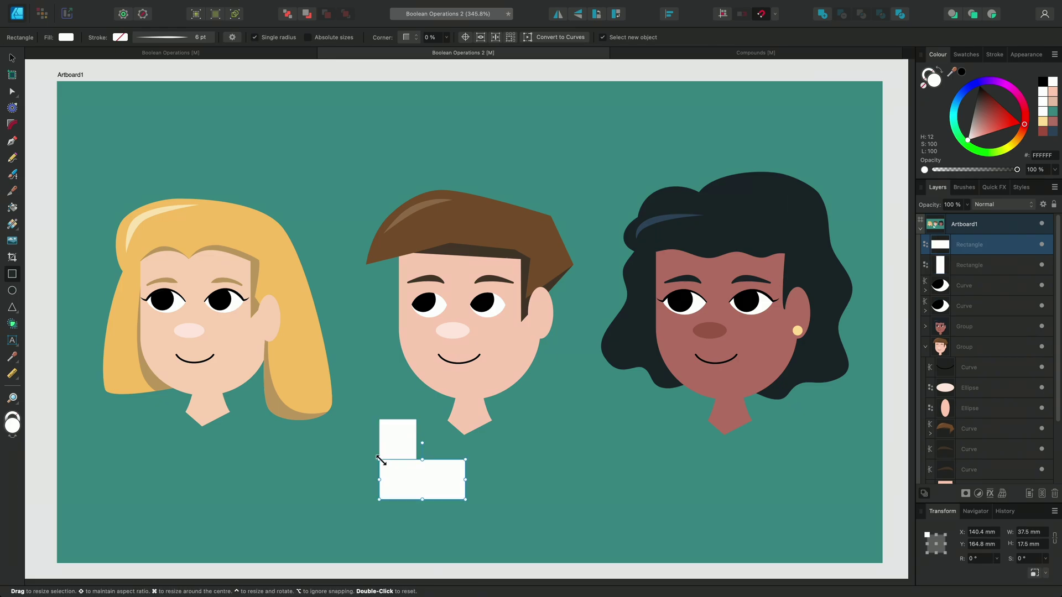
shift+click(391, 437)
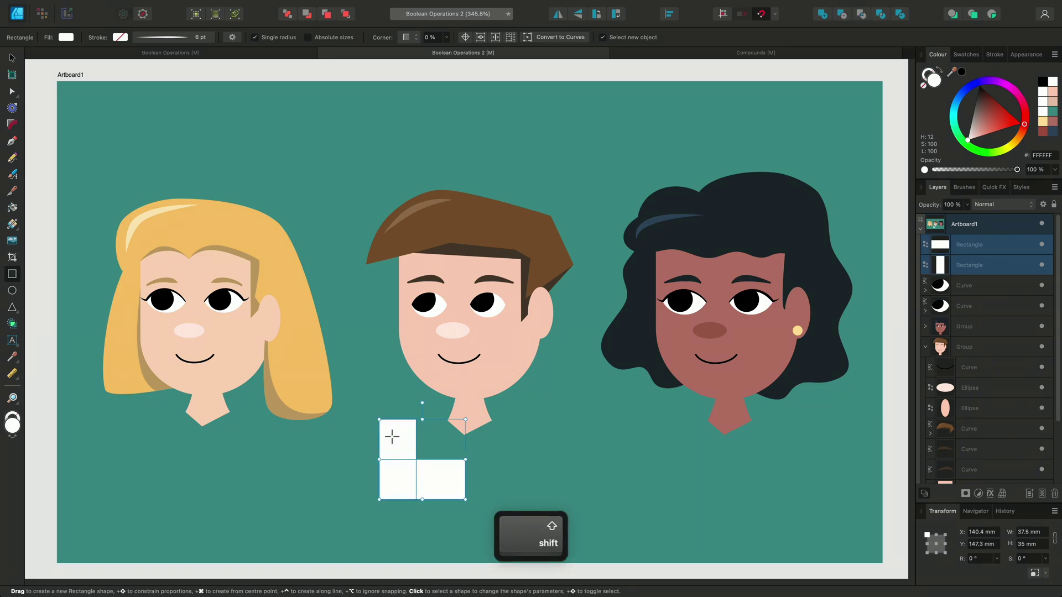
click(881, 15)
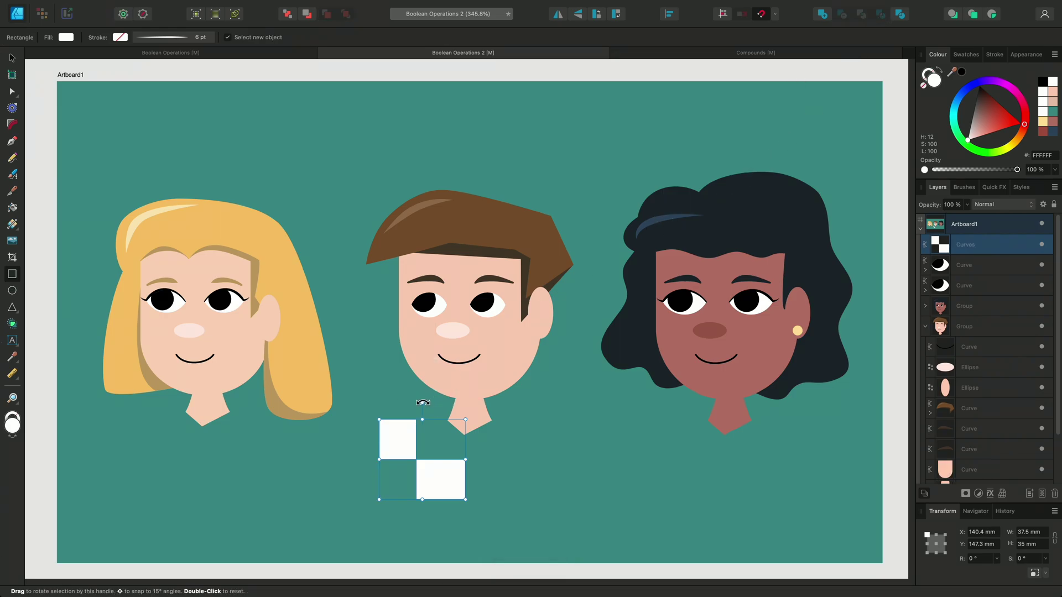
drag(422, 403, 482, 383)
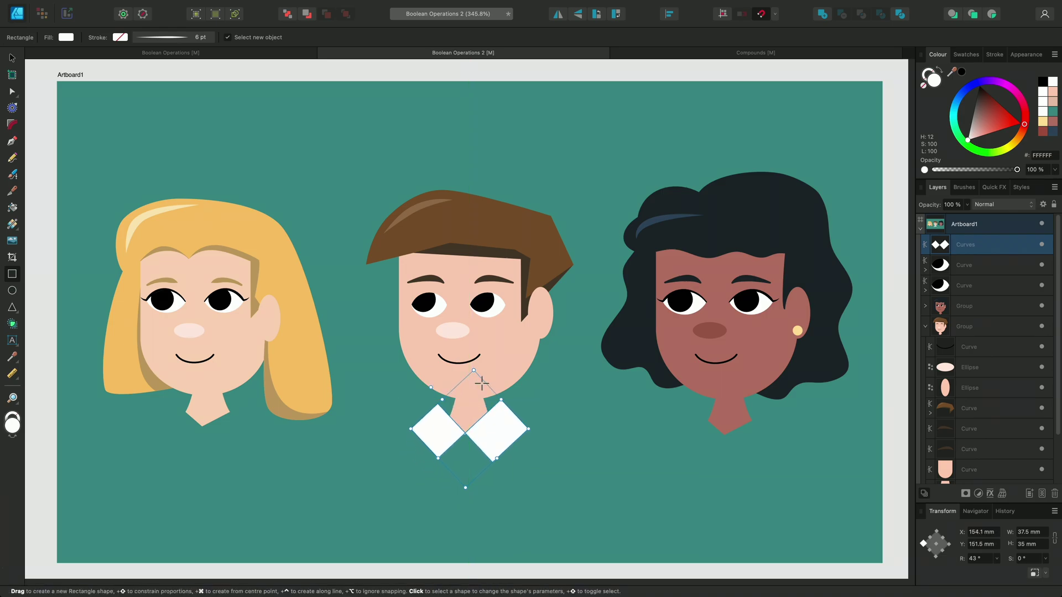
- Divide the right woman's hair against her face curves
key(super+d)
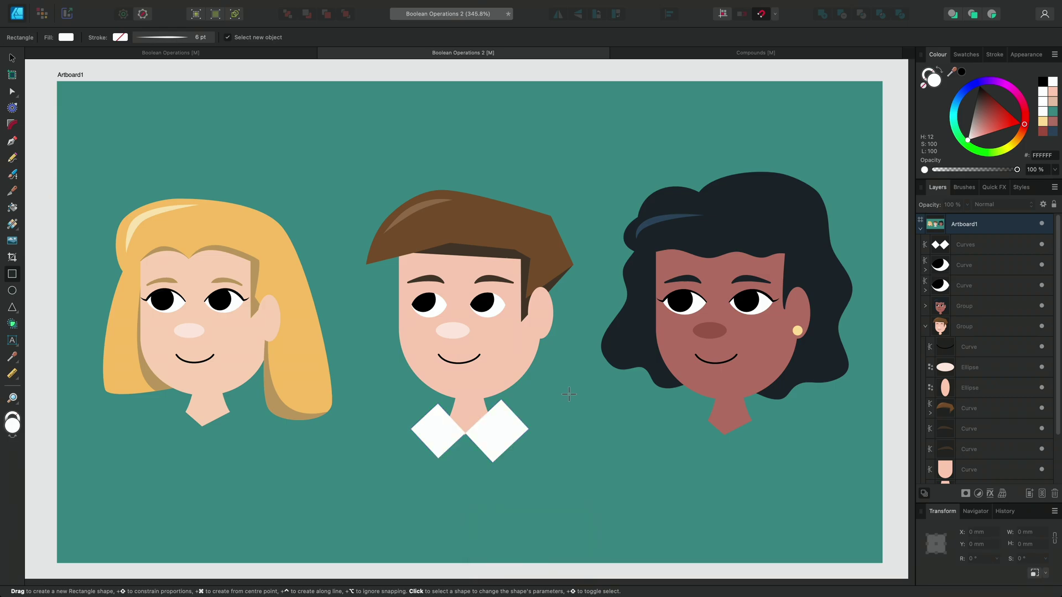
key(v)
click(676, 219)
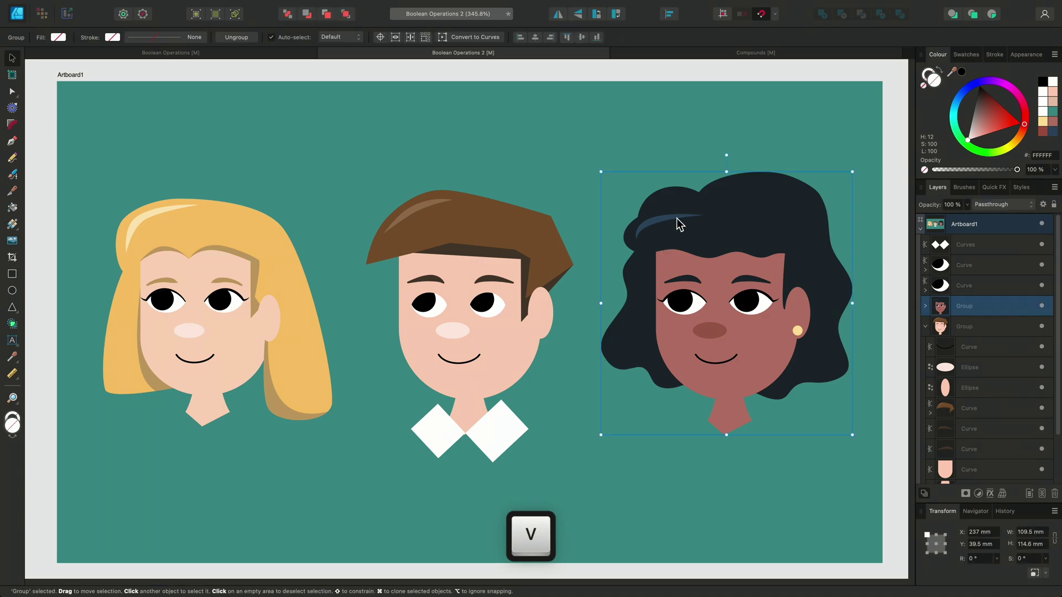
drag(592, 158, 874, 484)
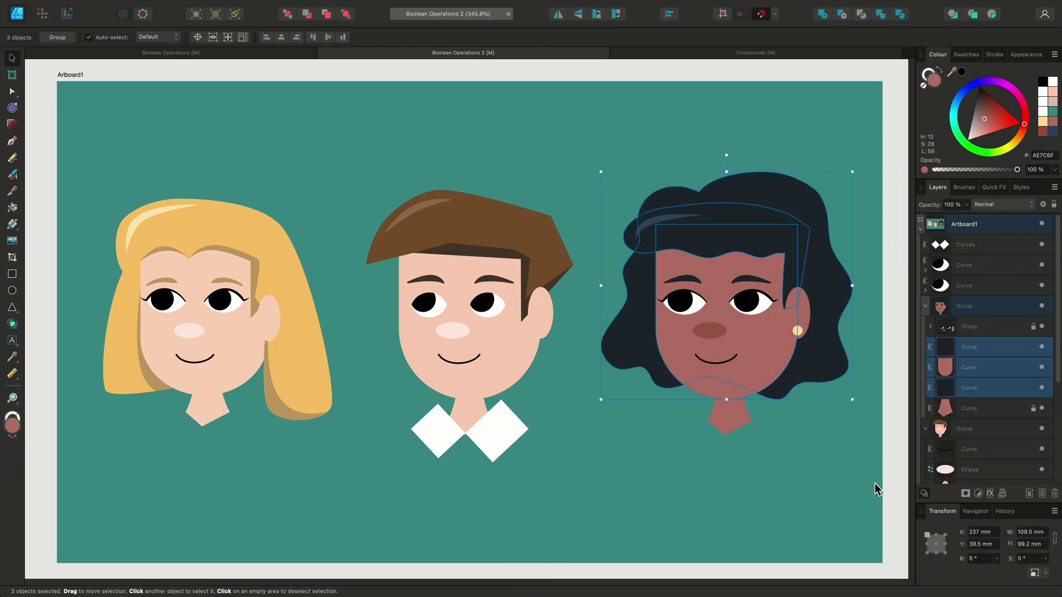
click(903, 16)
- Delete the top and left outer hair pieces, leaving a short hairstyle
drag(800, 193, 825, 161)
key(Delete)
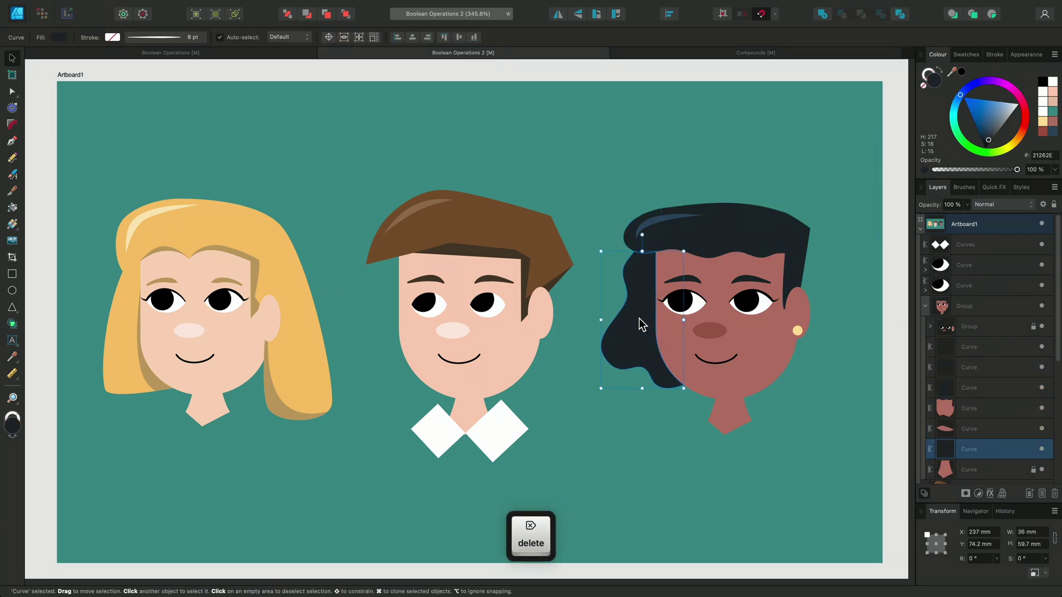
drag(638, 325, 615, 341)
key(Delete)
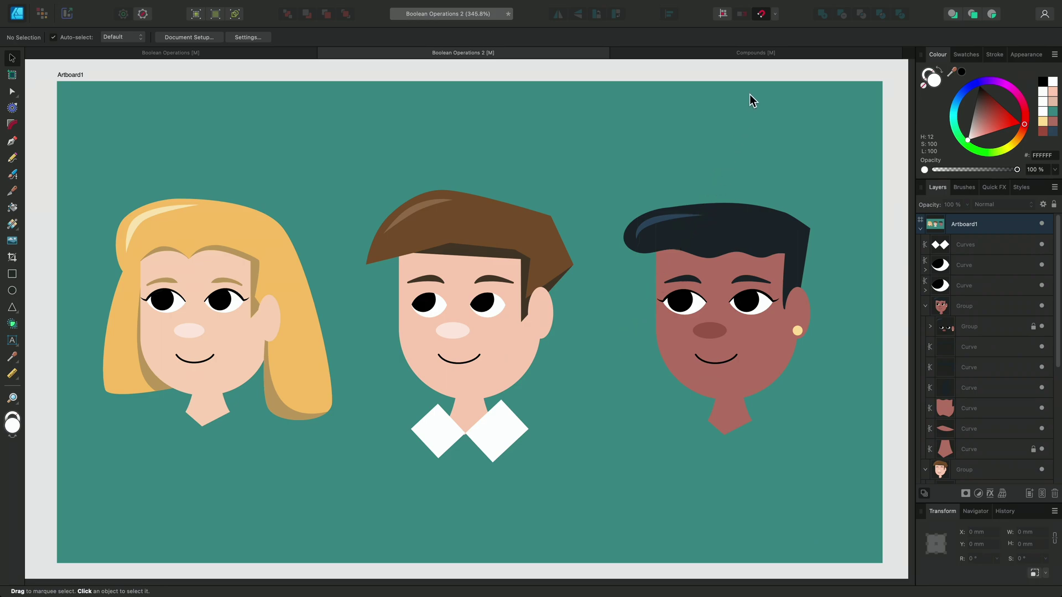
- Draw a white circle on the upper artboard of the Compounds document
click(769, 52)
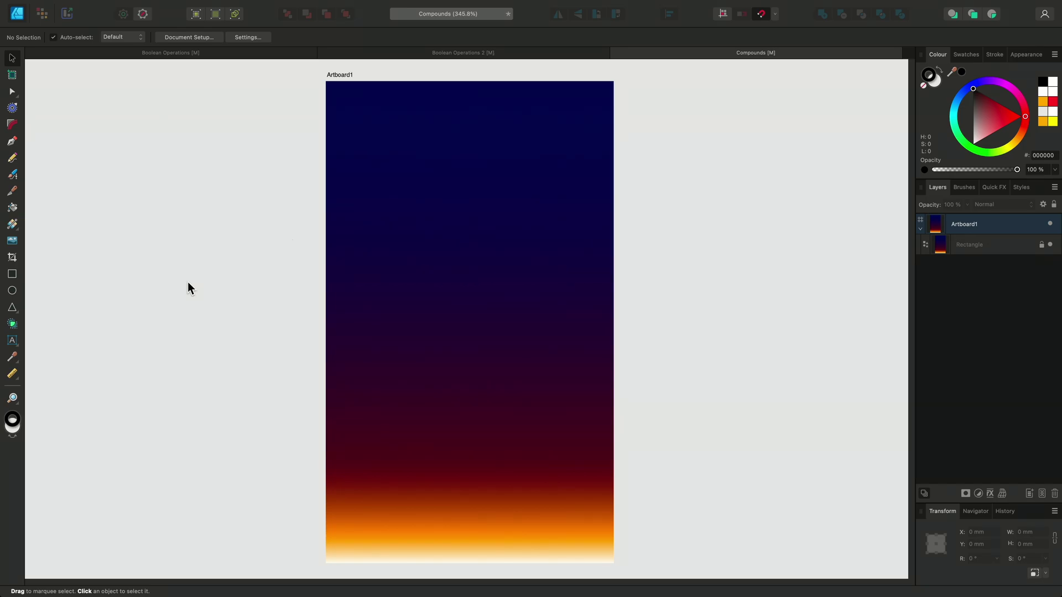
click(13, 290)
drag(378, 209, 514, 344)
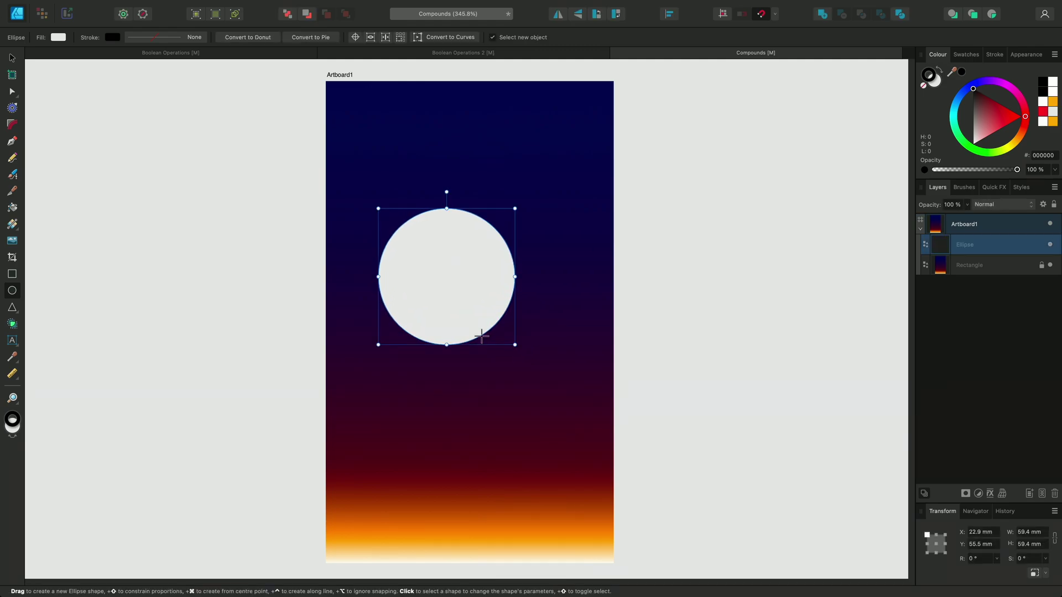
- Fill the circle with a vertical gradient: red top stop, orange middle stop, white bottom
click(13, 224)
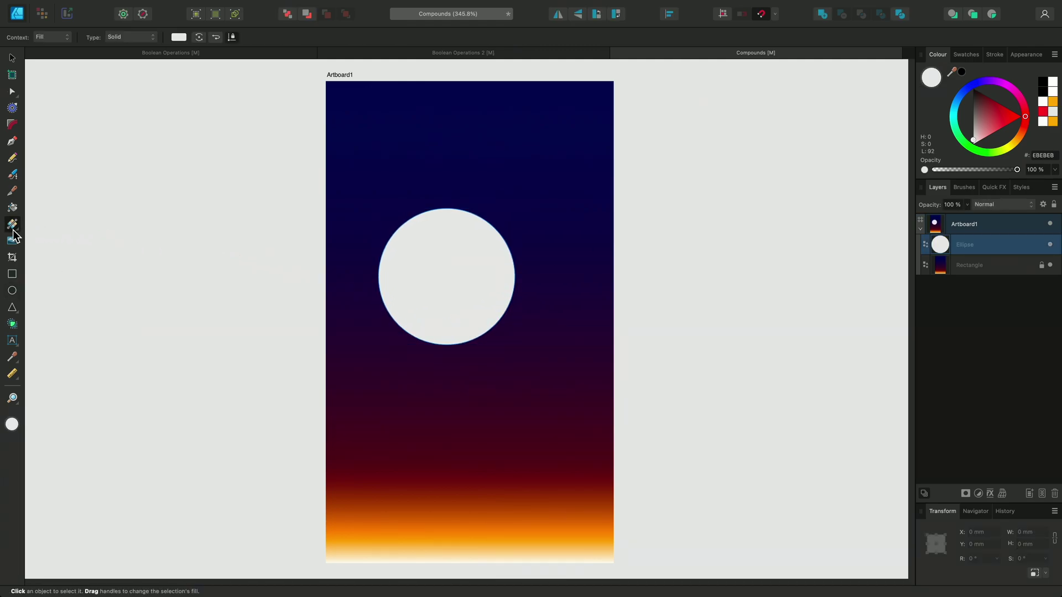
drag(447, 209, 447, 345)
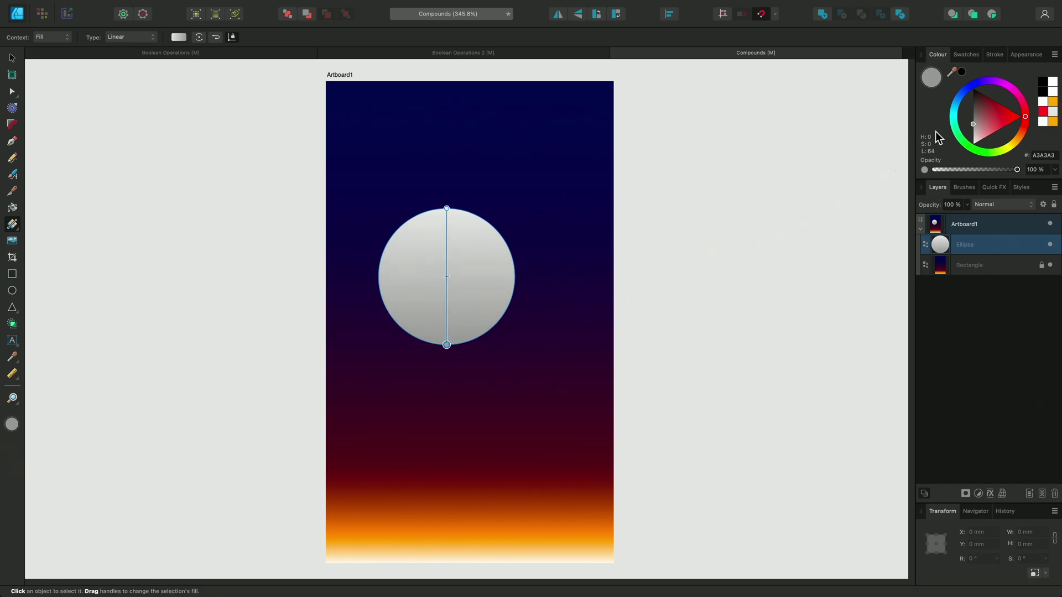
drag(978, 116, 973, 144)
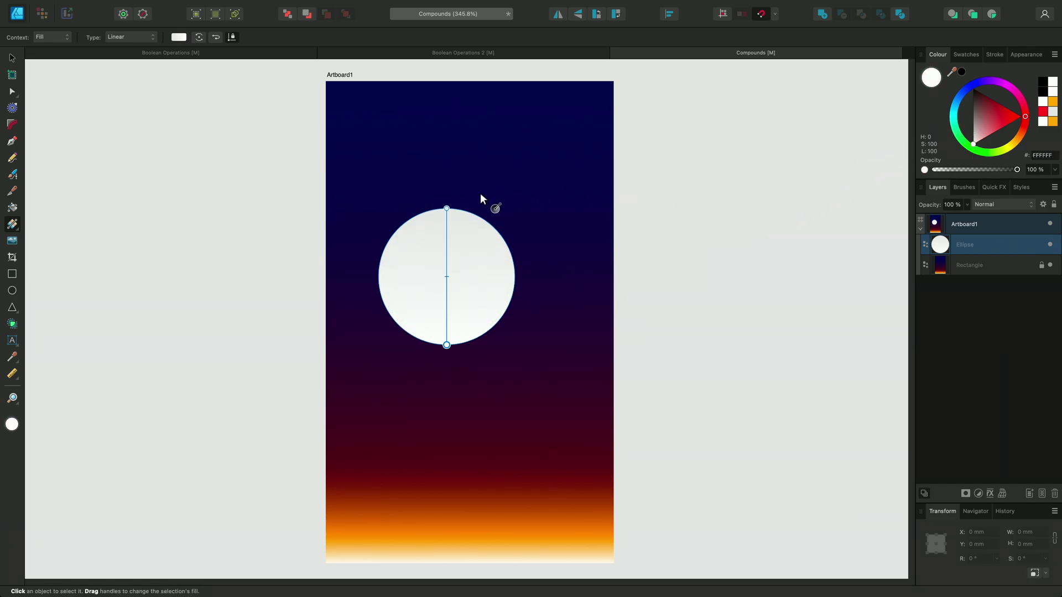
click(446, 208)
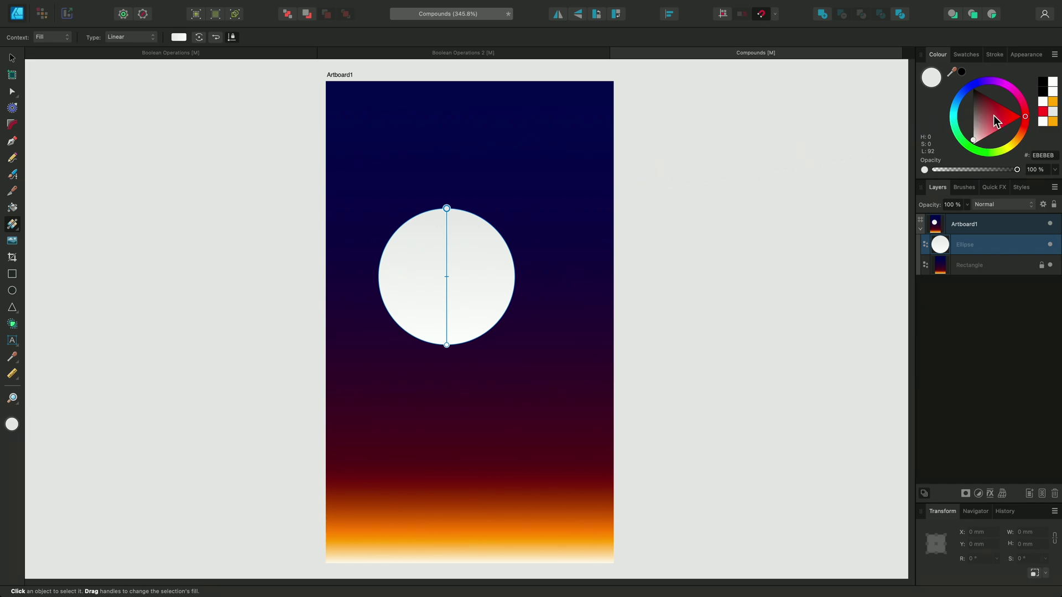
drag(993, 115, 1026, 115)
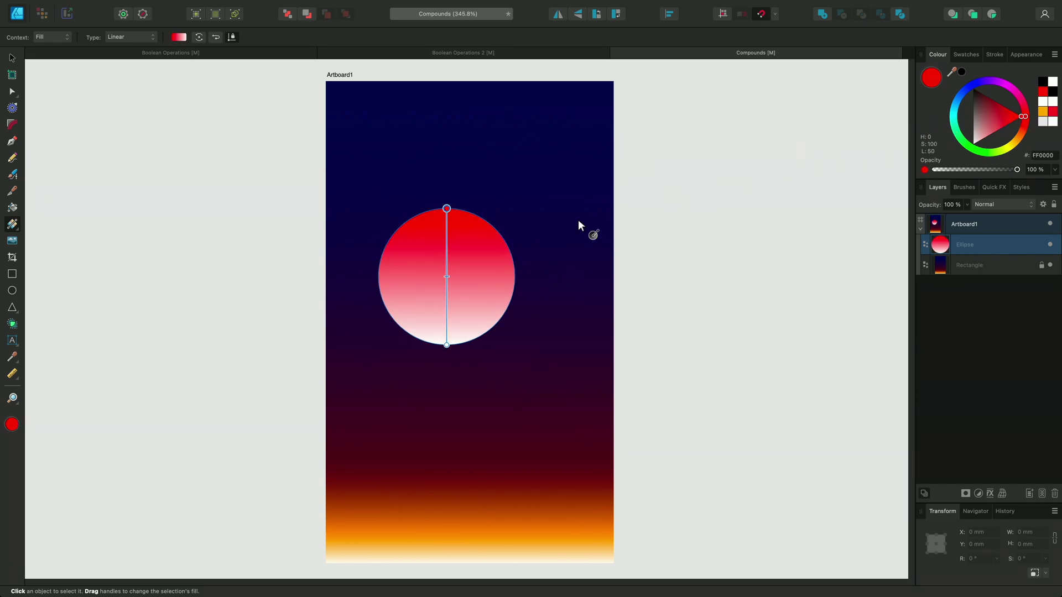
click(447, 294)
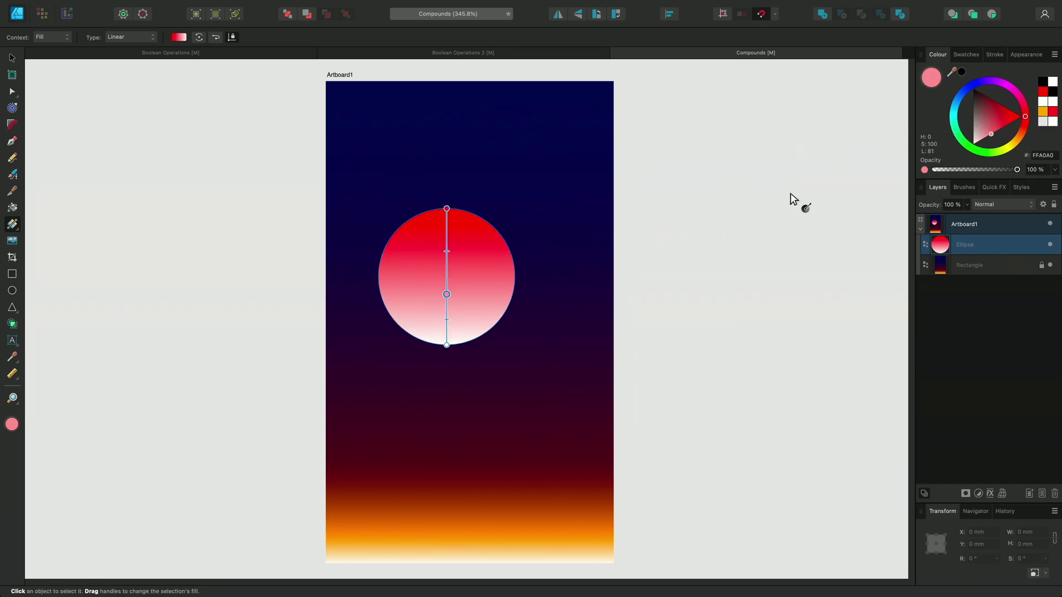
click(1041, 111)
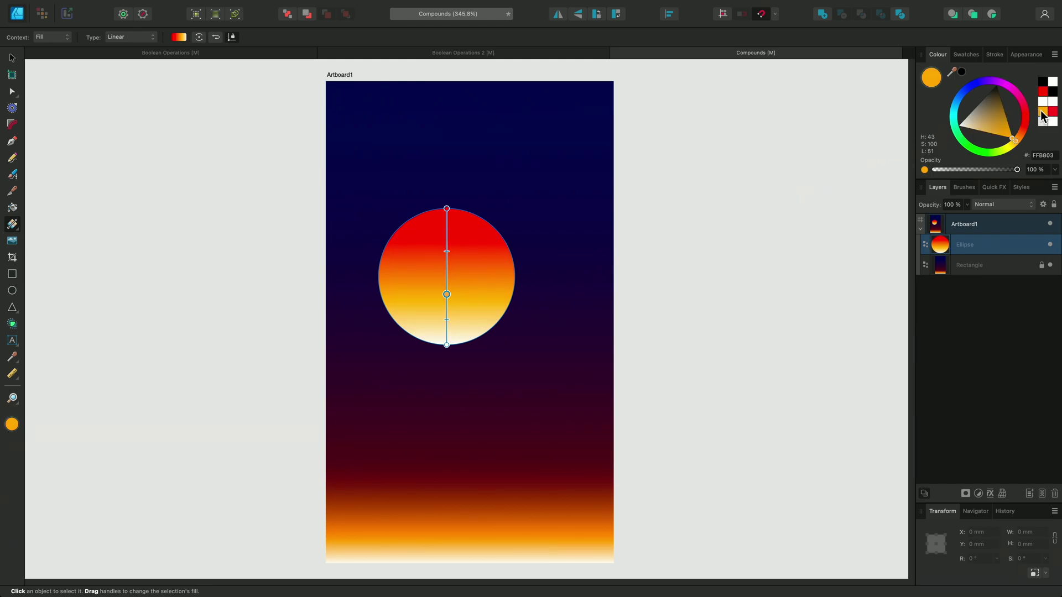
- Draw three more circles: one overlapping below, one upper right, a small one upper left
click(13, 291)
drag(535, 307, 427, 418)
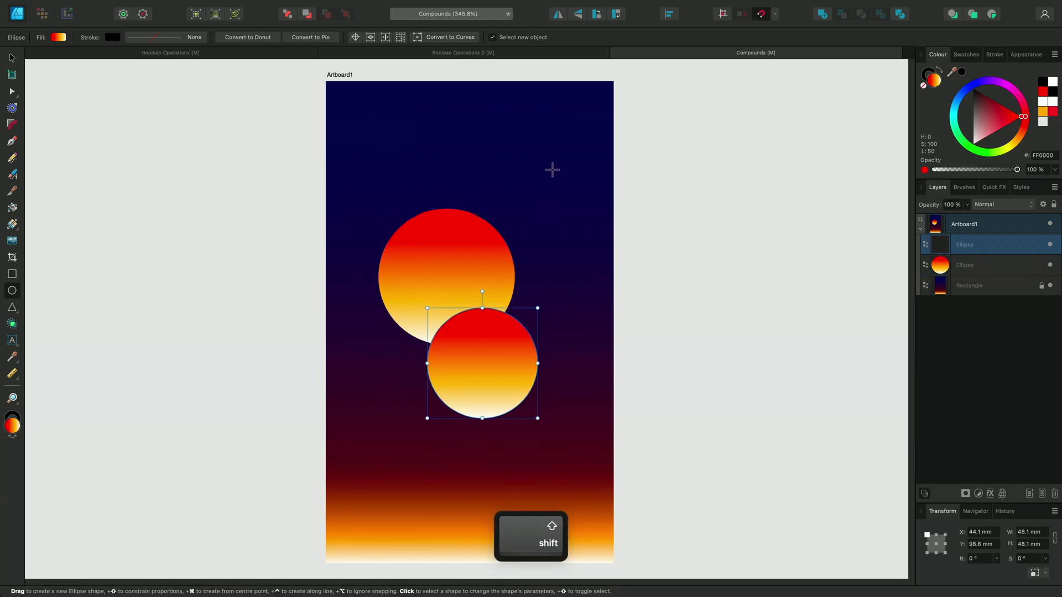
drag(553, 170, 446, 276)
drag(436, 139, 375, 234)
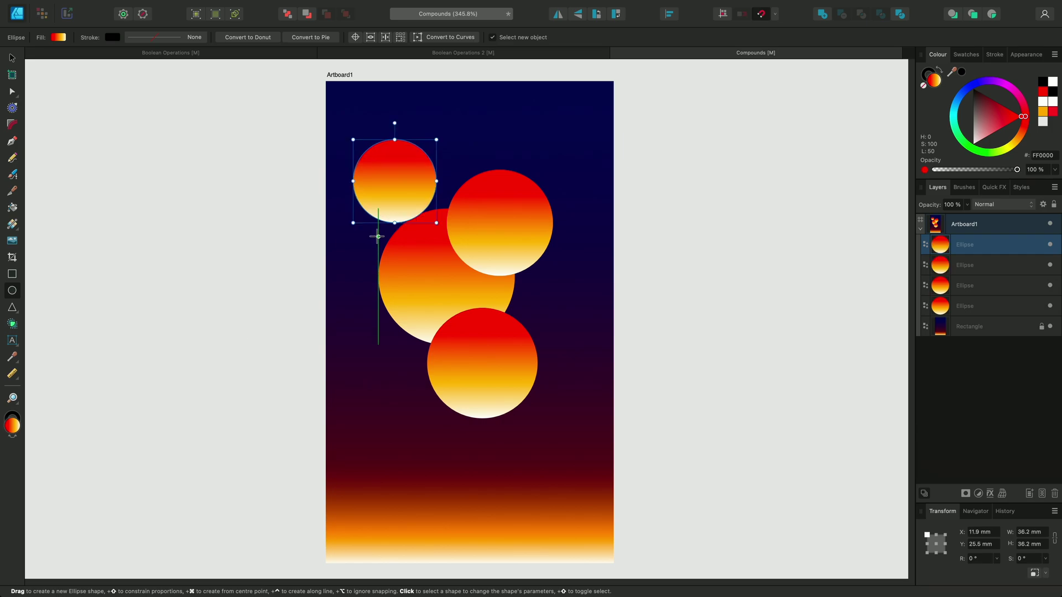
- Select all four circles, Alt-Add them into an editable compound, and expand it in Layers
key(v)
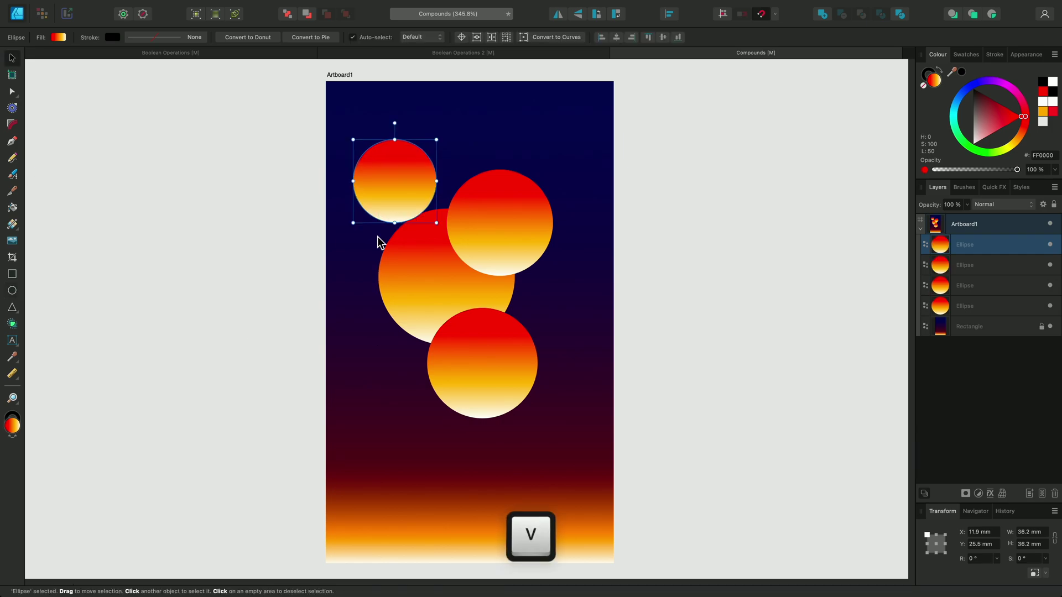
drag(290, 120, 618, 443)
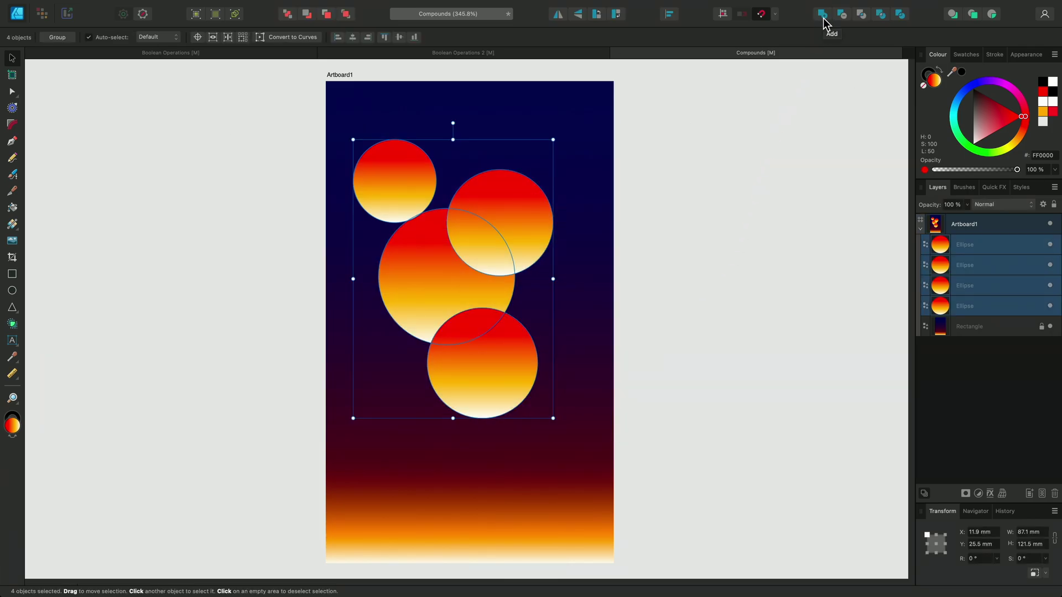
key(alt)
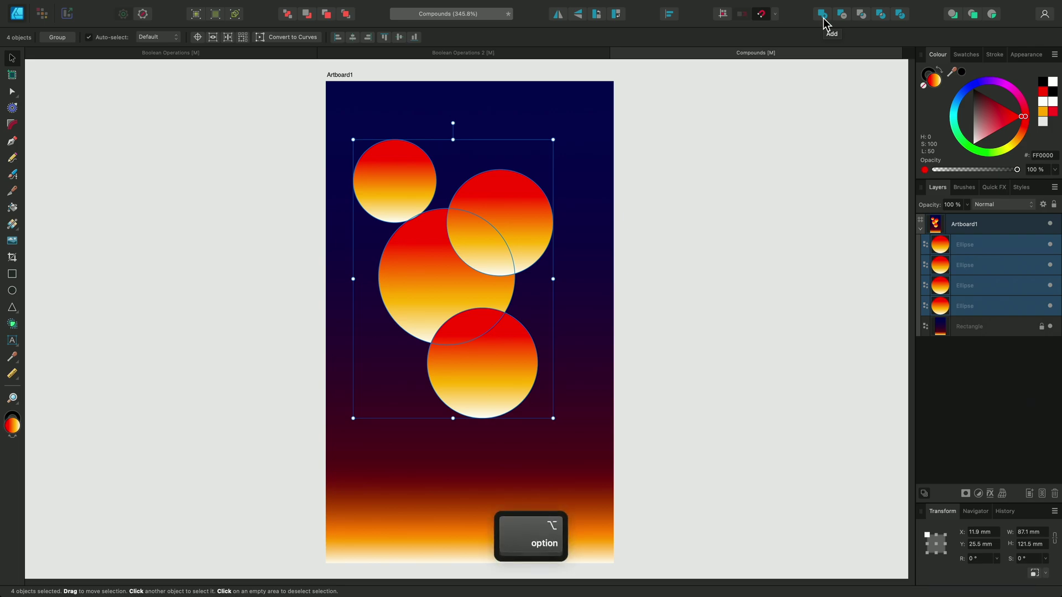
alt+click(823, 22)
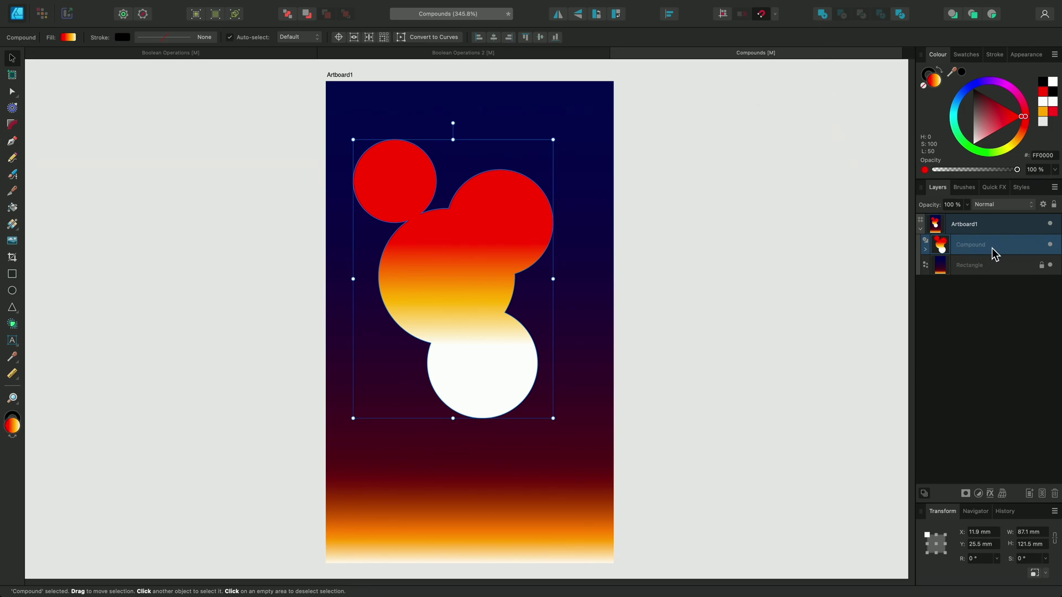
click(925, 249)
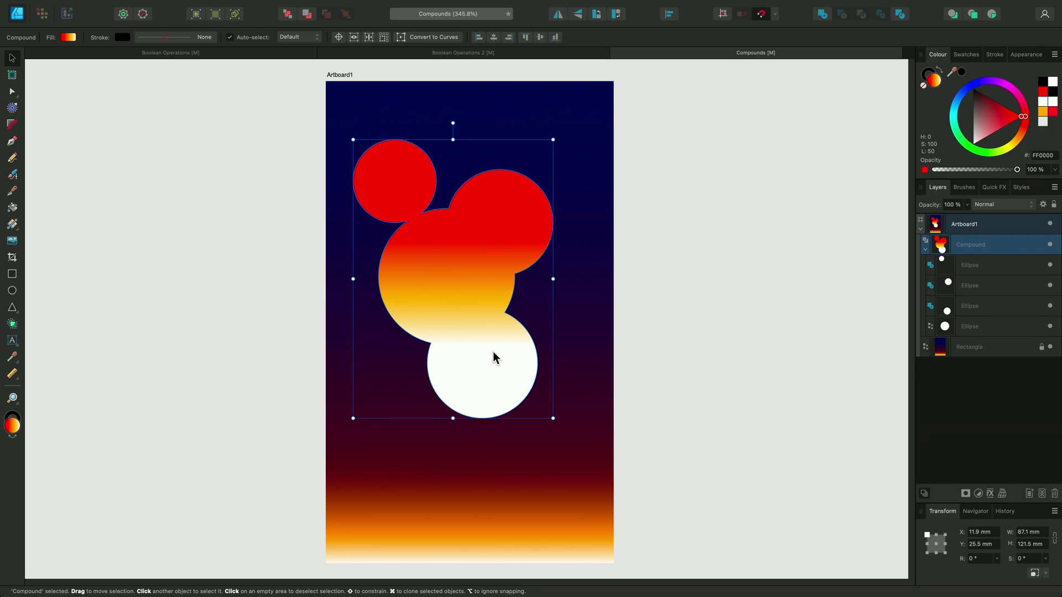
- Run the fill gradient vertically down the whole compound and nudge the compound slightly right
click(13, 224)
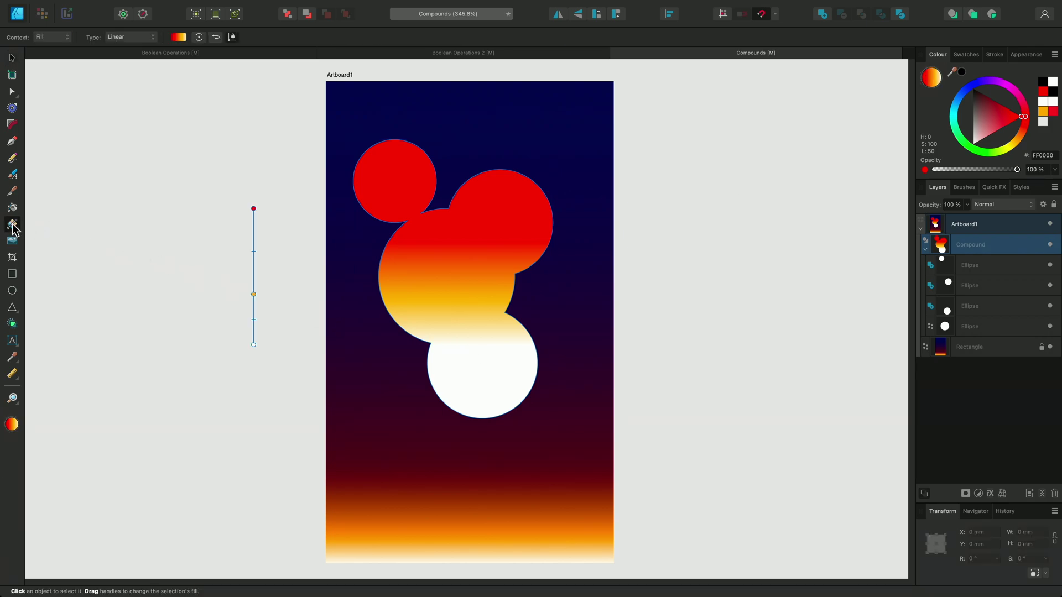
drag(482, 174, 482, 450)
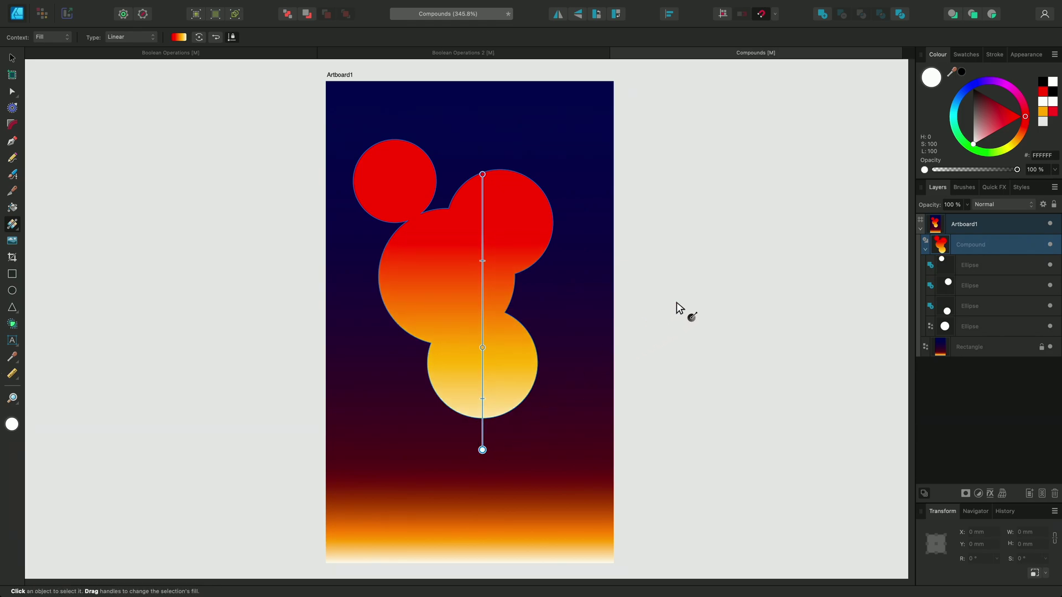
key(v)
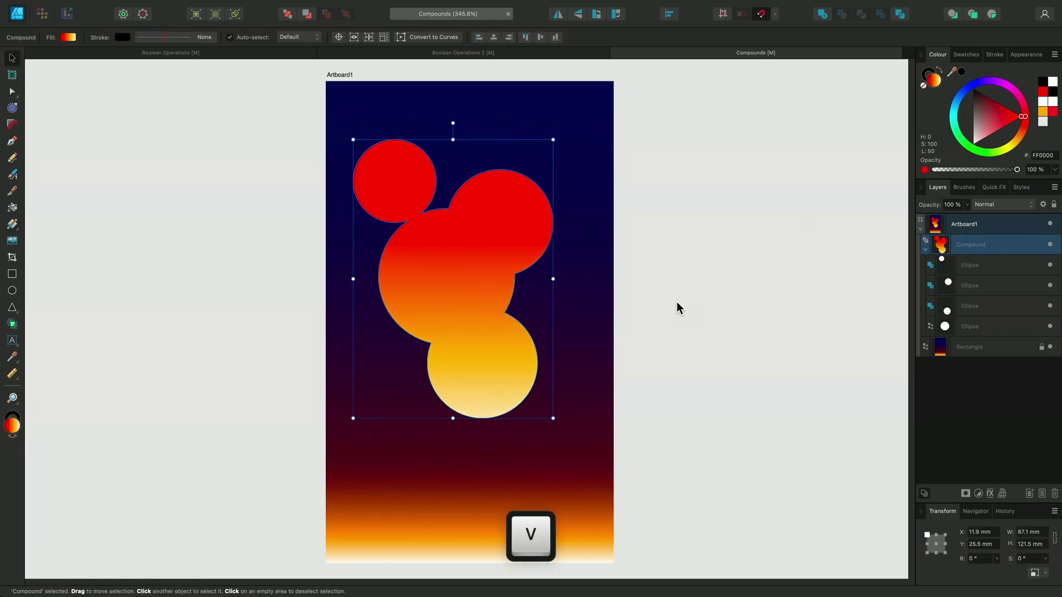
mouse_move(486, 277)
mouse_down()
mouse_move(483, 296)
mouse_move(536, 258)
mouse_move(498, 268)
mouse_up()
- Give the compound a white outline with a 3 pt stroke width
click(928, 73)
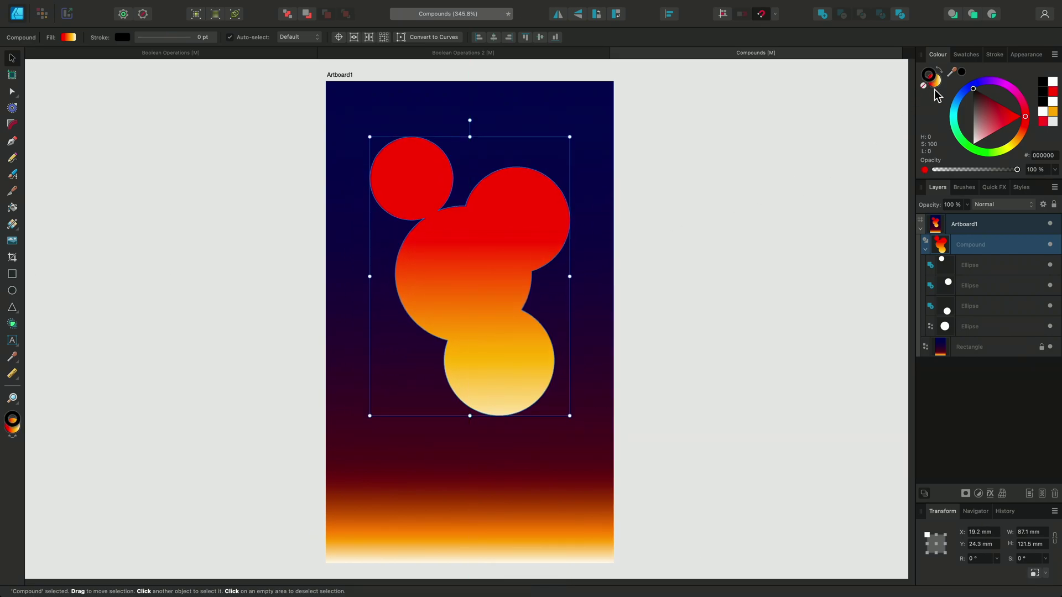
click(980, 111)
drag(980, 112, 963, 157)
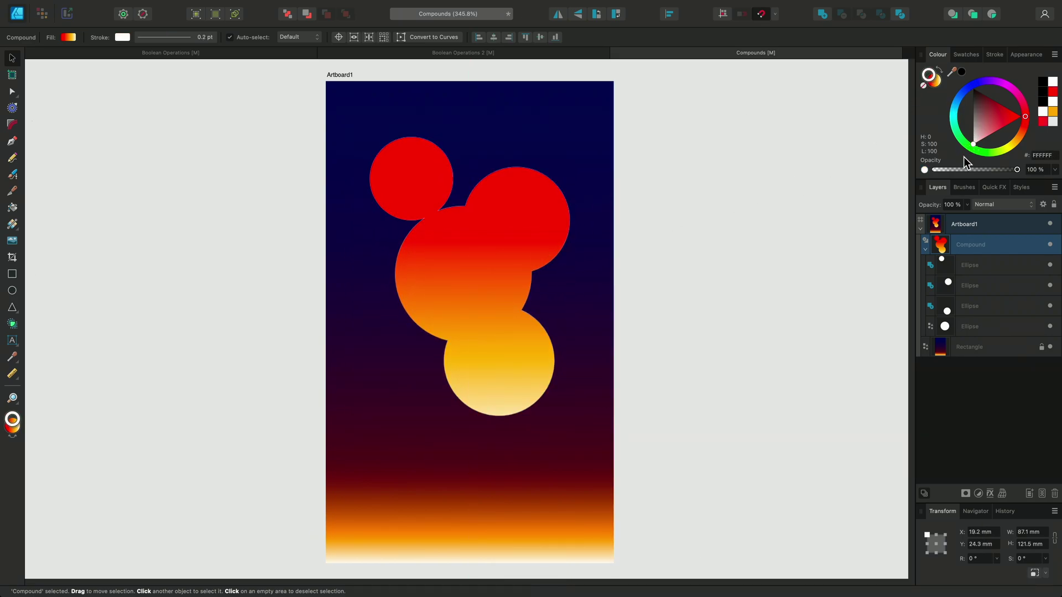
click(994, 56)
click(1036, 88)
text(3)
key(Return)
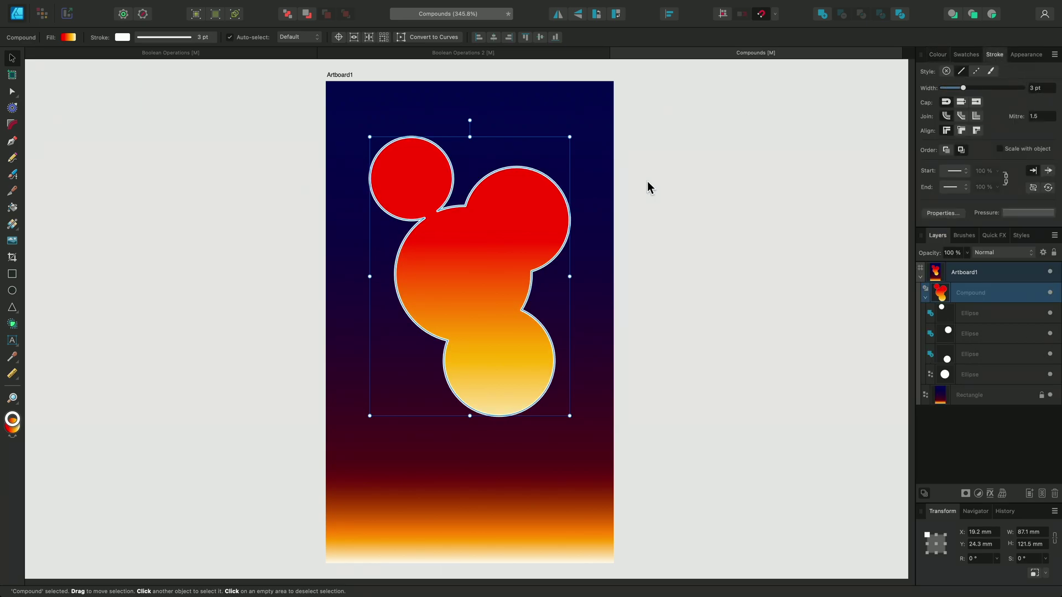
- Shrink the top-right circle and move it below the shape, then reorder the top circle's layer
double_click(554, 215)
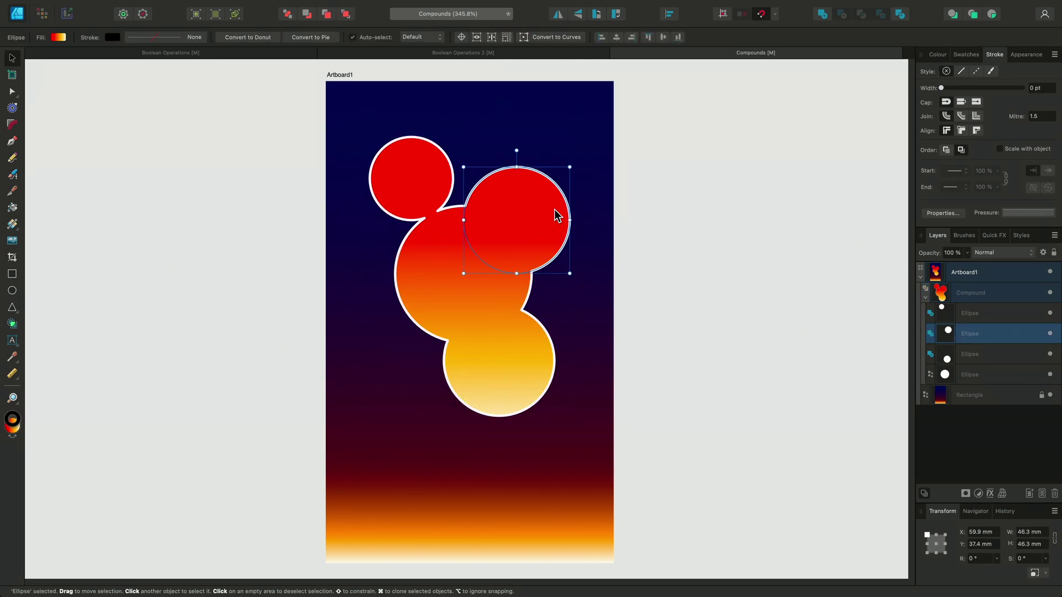
drag(570, 273, 464, 424)
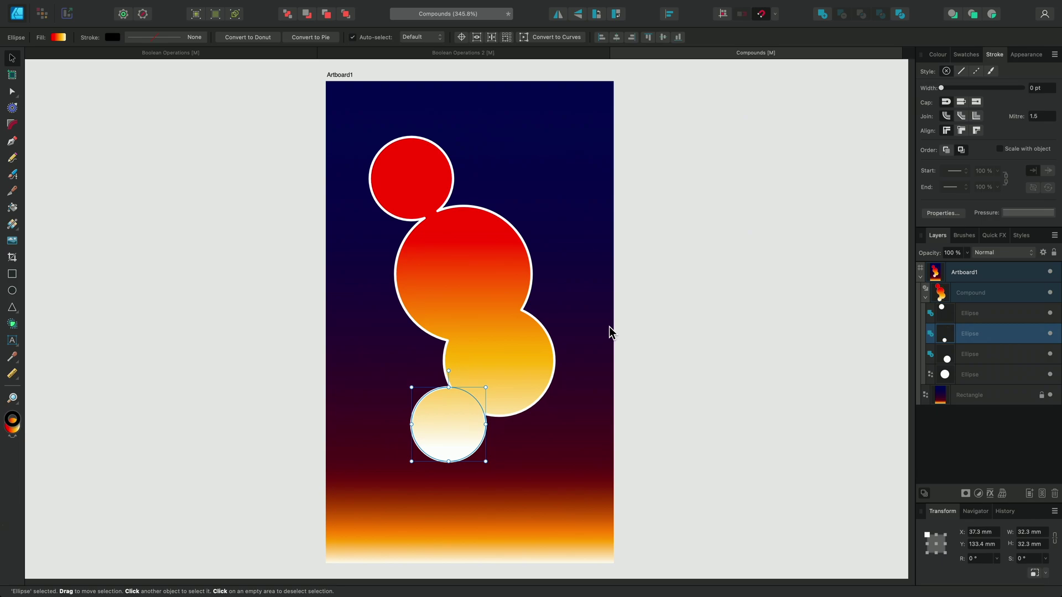
click(982, 318)
drag(982, 320, 977, 393)
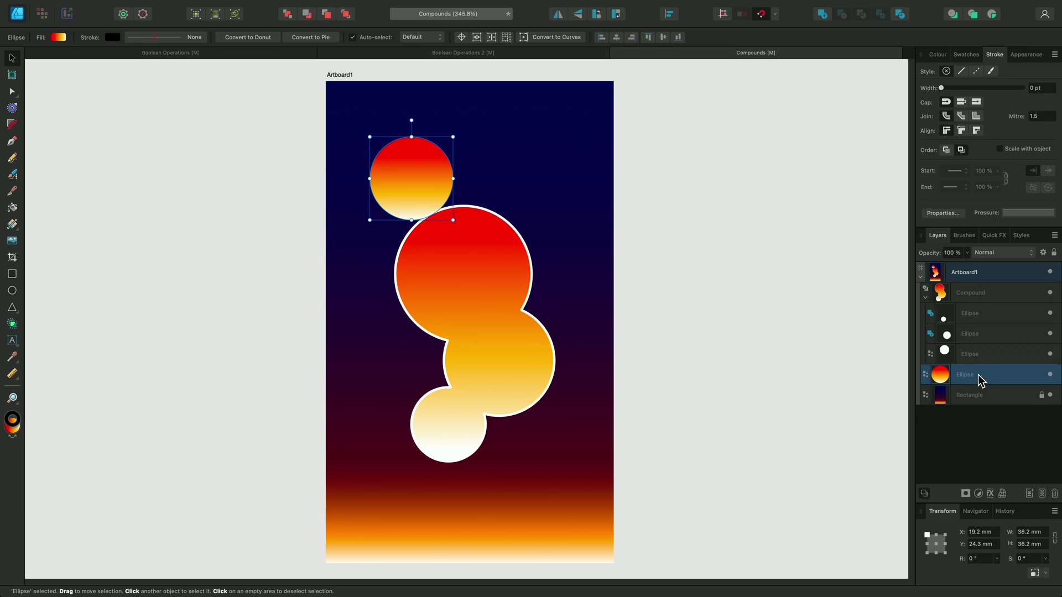
drag(980, 380, 988, 314)
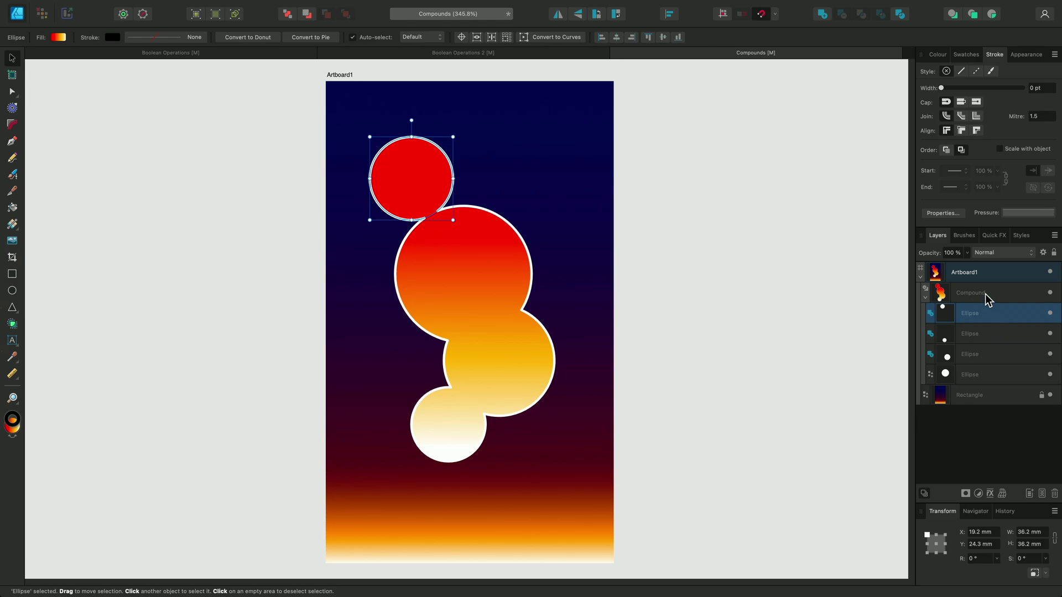
click(988, 294)
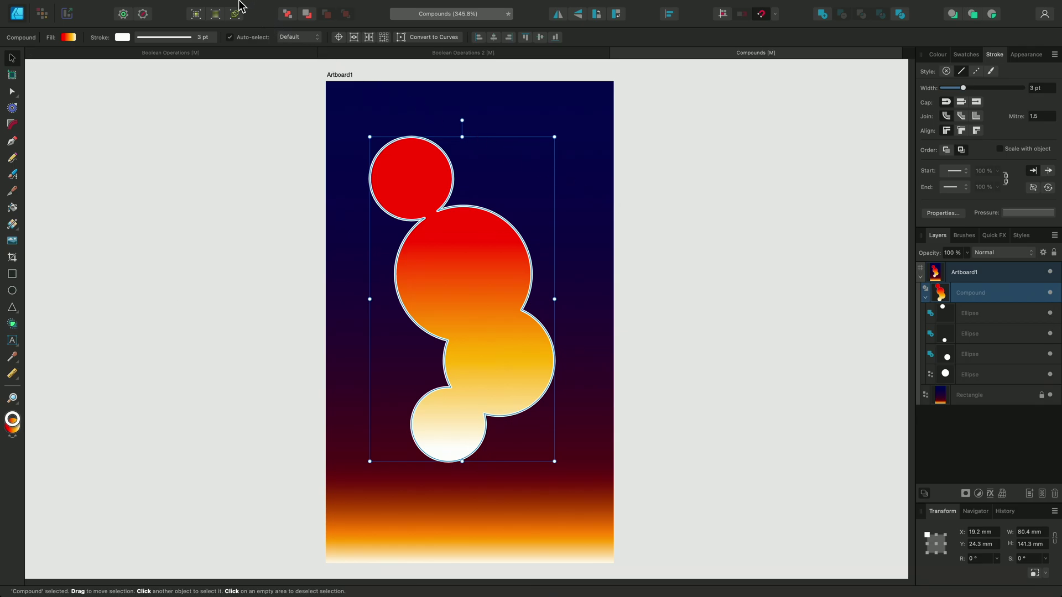
click(193, 7)
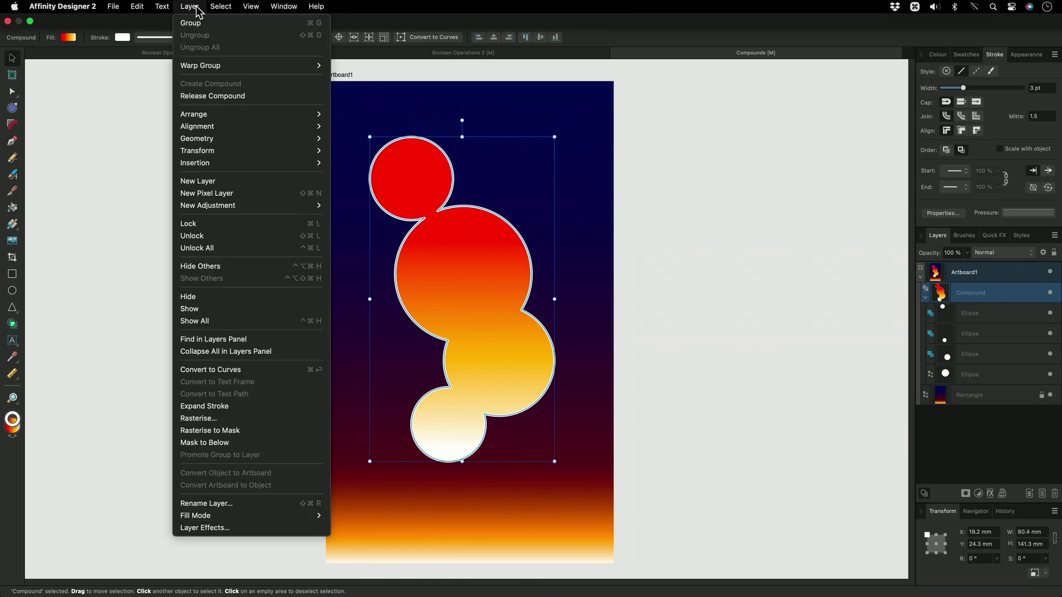
click(243, 99)
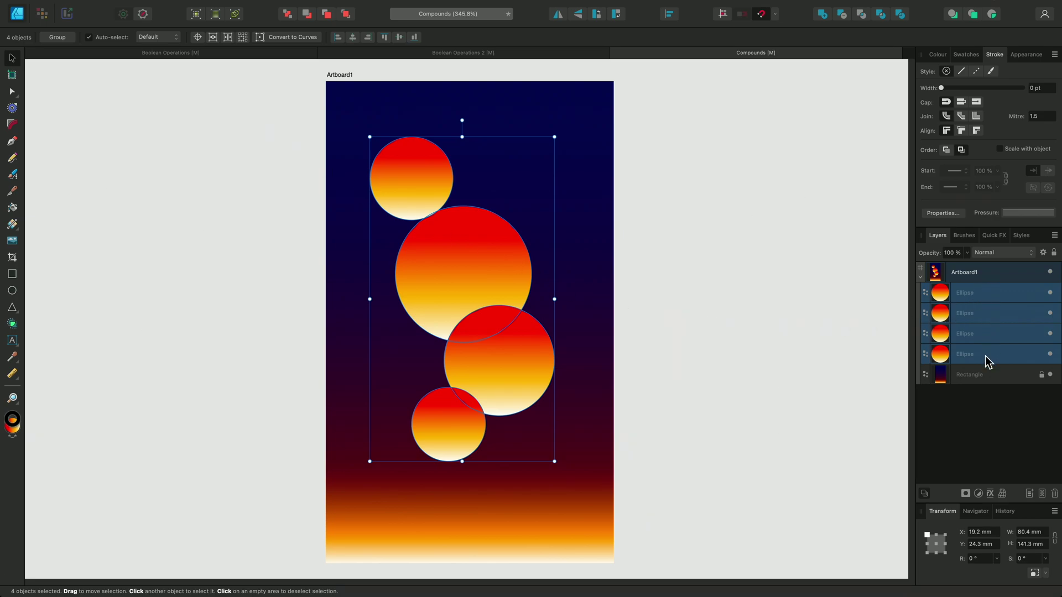
key(super+z)
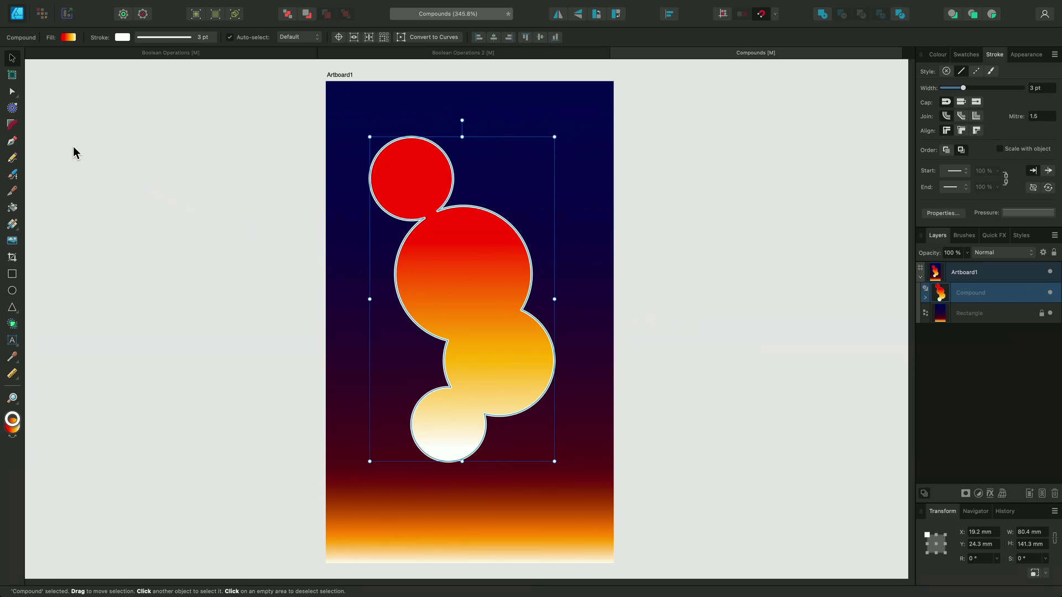
- Contour the compound inward by 6 mm, then move circles into two top lobes and a small one below
click(12, 109)
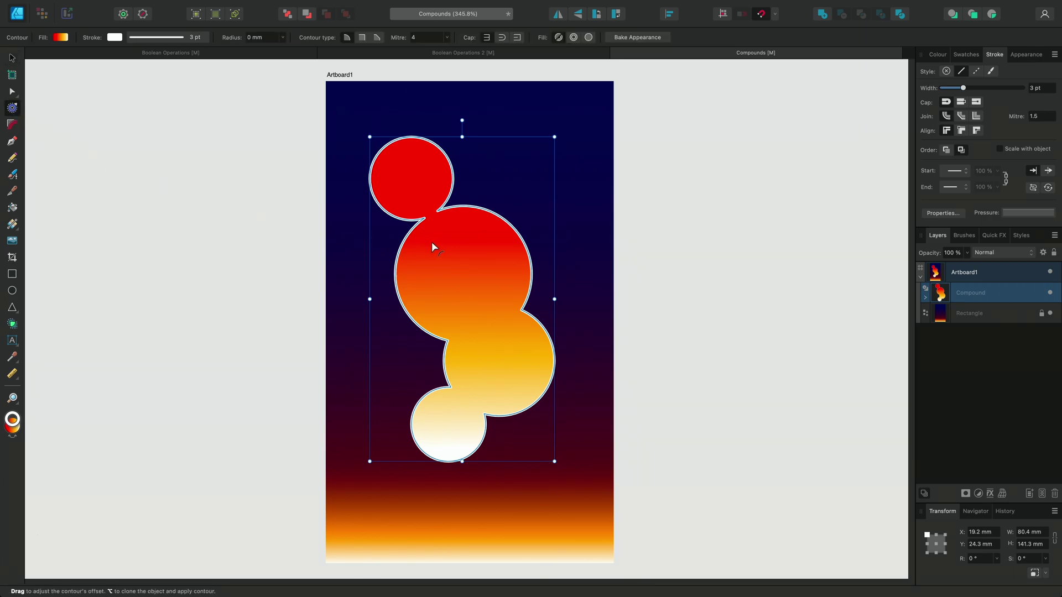
drag(518, 247, 509, 249)
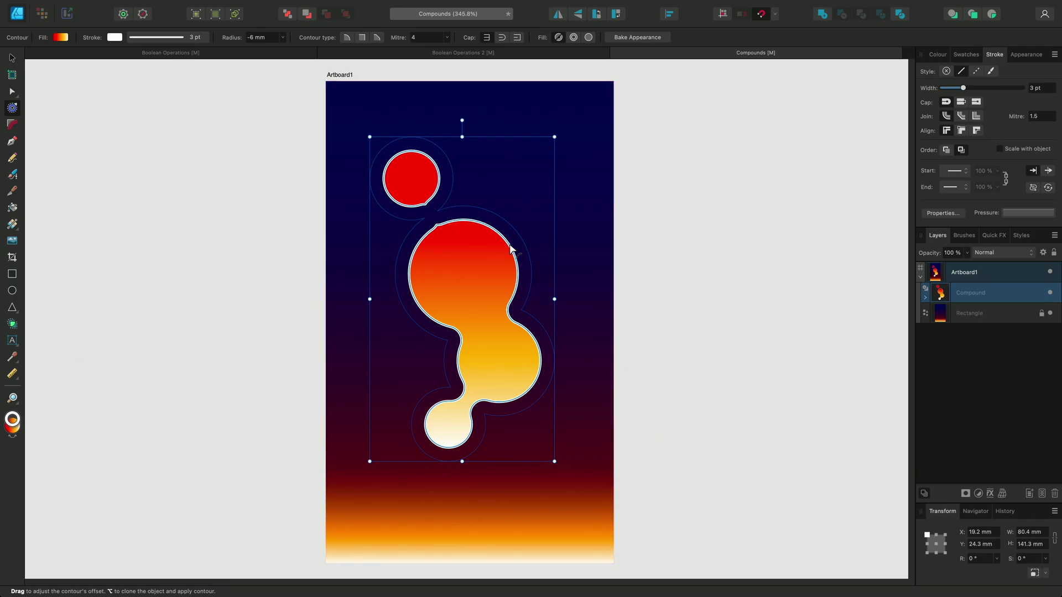
key(v)
double_click(433, 181)
drag(432, 181, 417, 200)
click(519, 363)
drag(519, 363, 552, 184)
drag(460, 417, 463, 372)
click(641, 282)
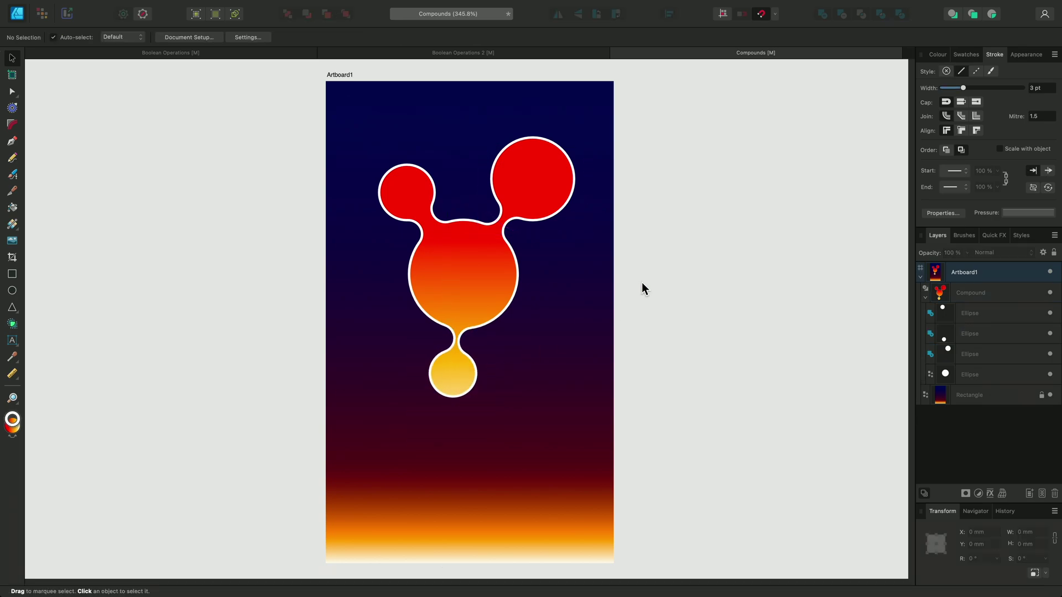